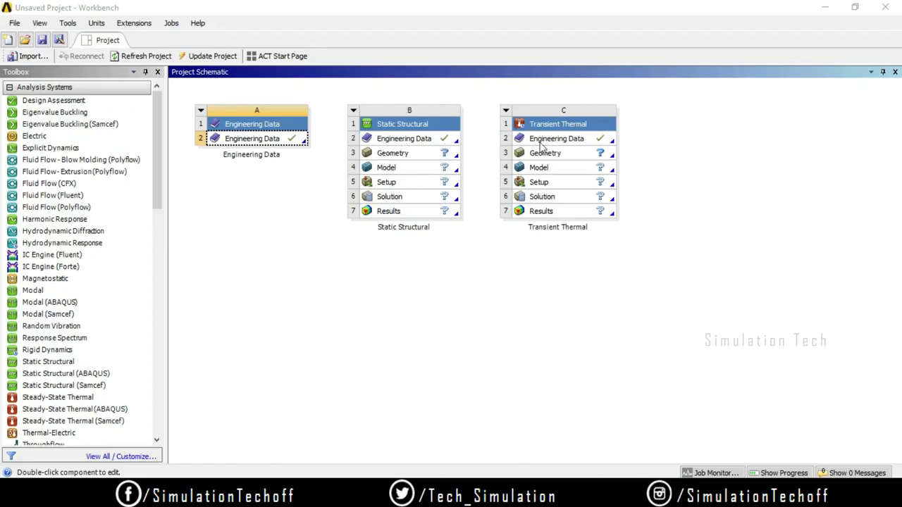
# Open the Engineering Data of the Static Structural system and enlarge the material properties table
pyautogui.moveTo(154, 170); pyautogui.dragTo(164, 322)
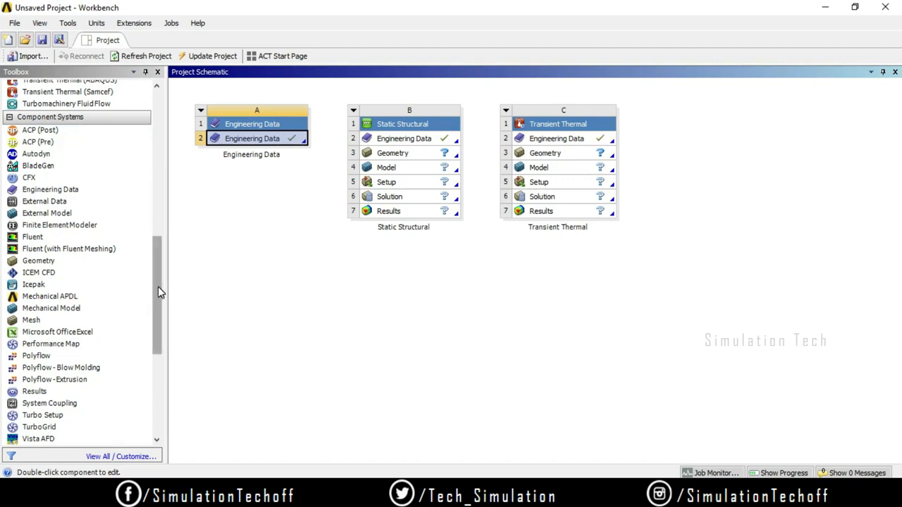
pyautogui.moveTo(160, 293); pyautogui.dragTo(148, 157)
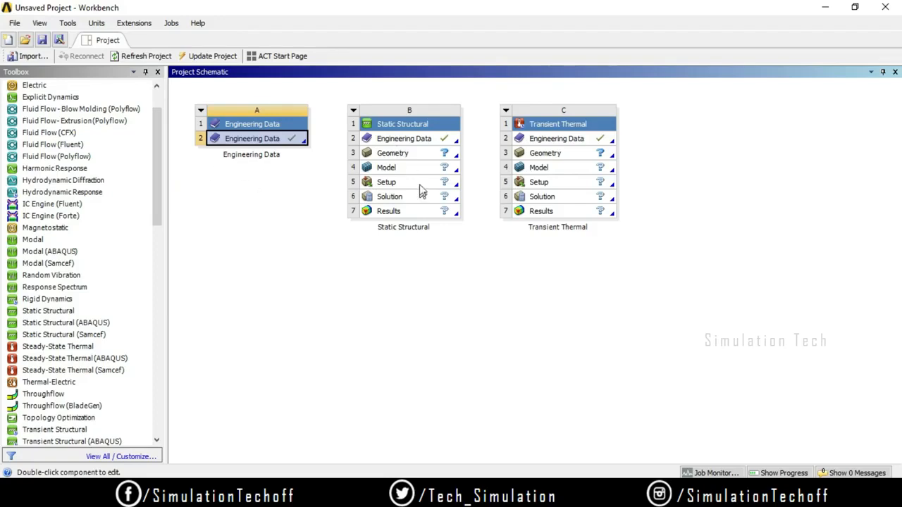
pyautogui.doubleClick(413, 138)
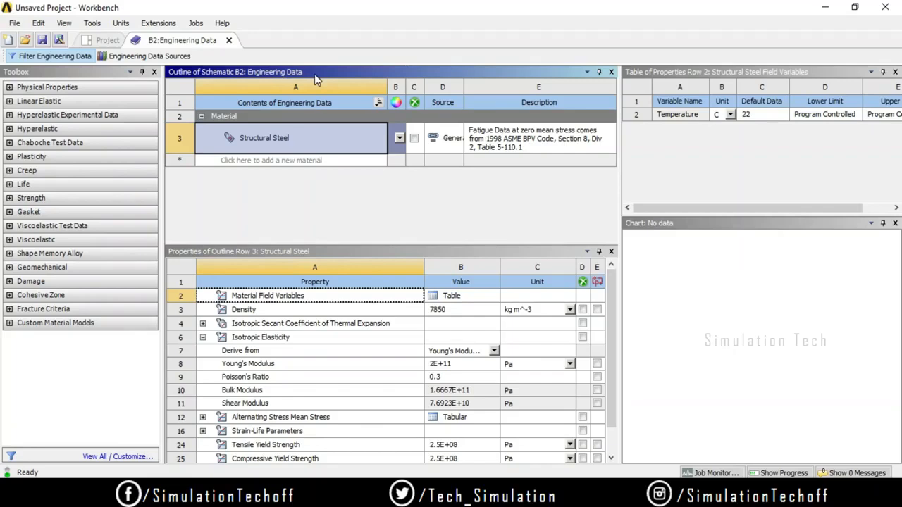
pyautogui.moveTo(332, 245); pyautogui.dragTo(347, 190)
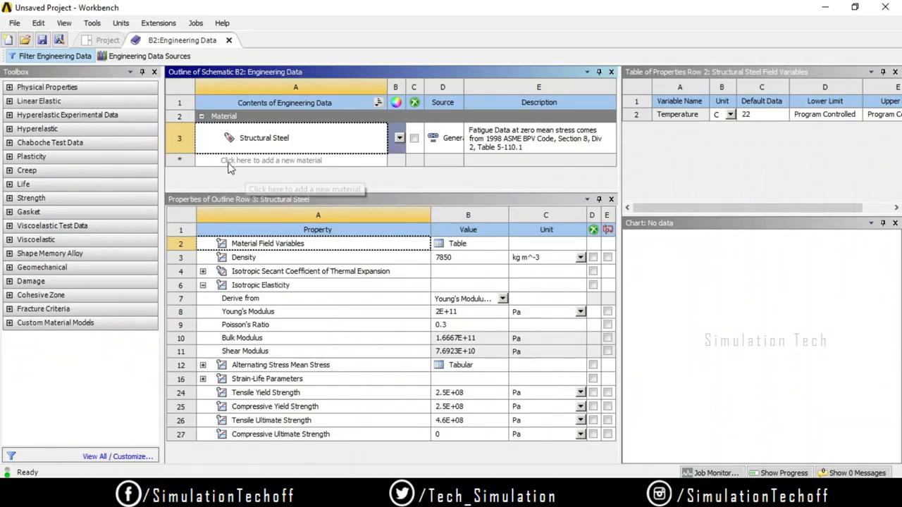
# Add a new material named Magnesium to the Static Structural system's engineering data
pyautogui.click(268, 161)
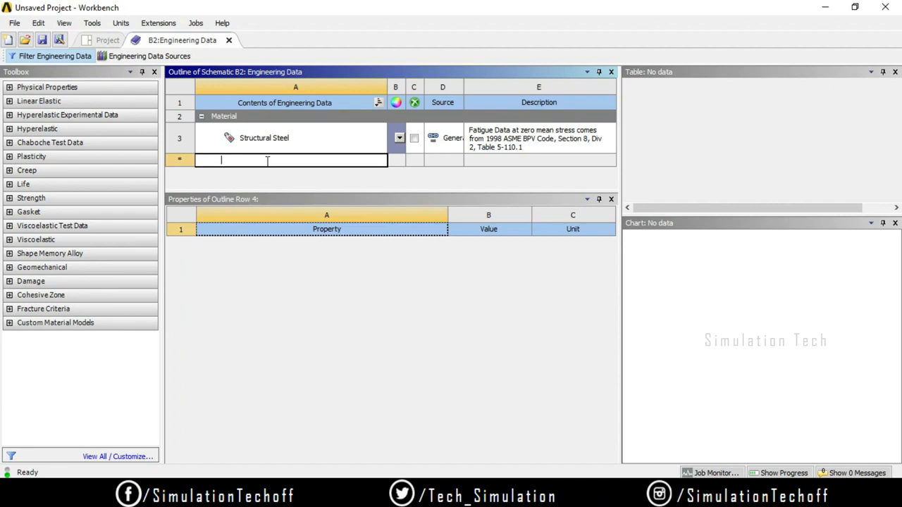
pyautogui.write('Magnes')
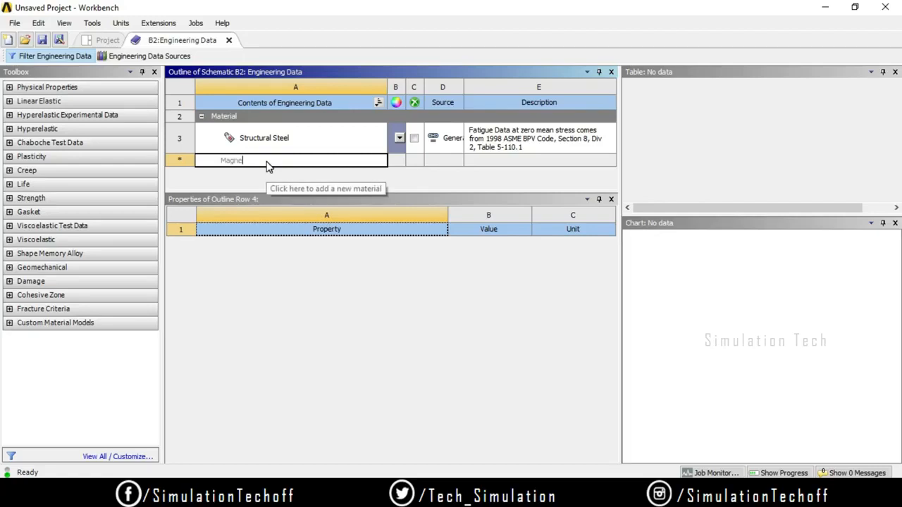
pyautogui.write('ium')
pyautogui.press('Return')
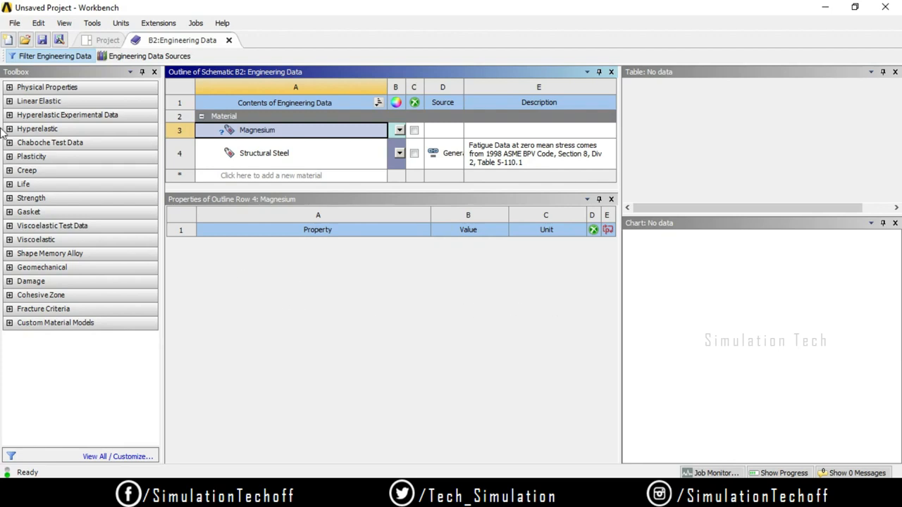
# Add the Density property to Magnesium and set it to 6500 kg m^-3
pyautogui.click(10, 87)
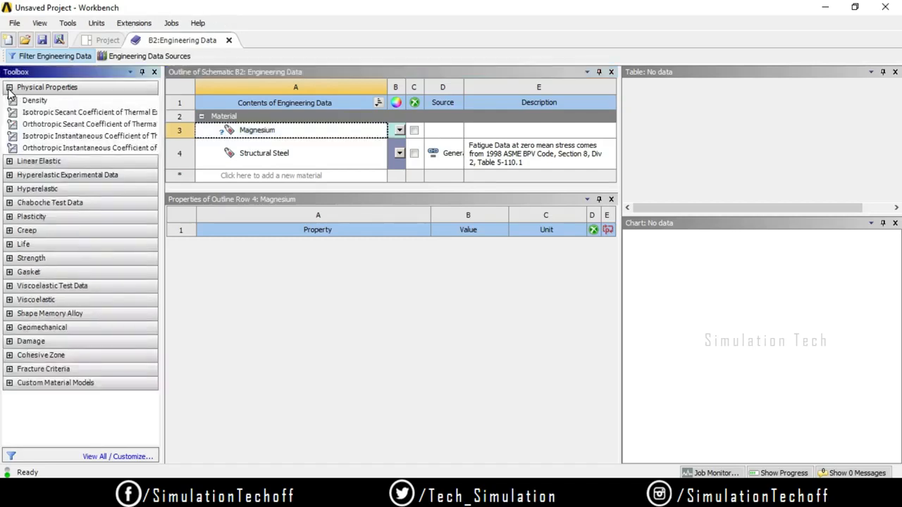
pyautogui.click(40, 104)
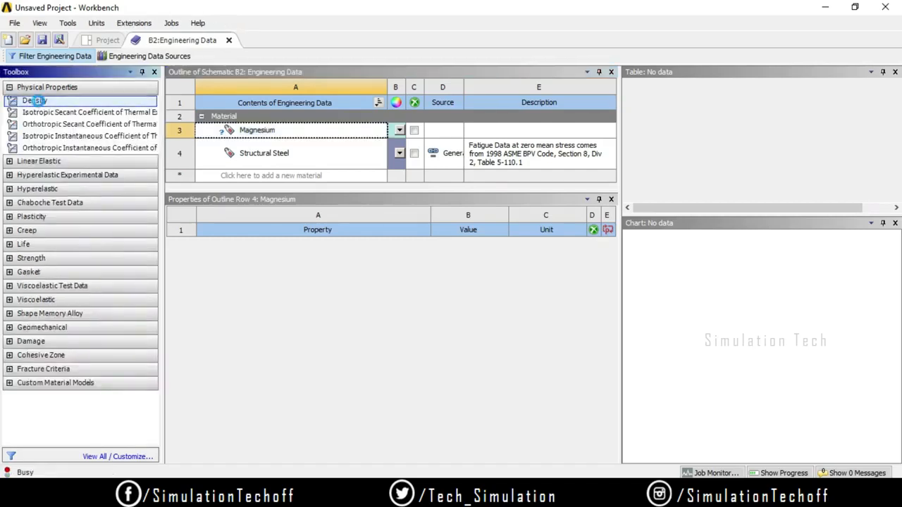
pyautogui.doubleClick(41, 104)
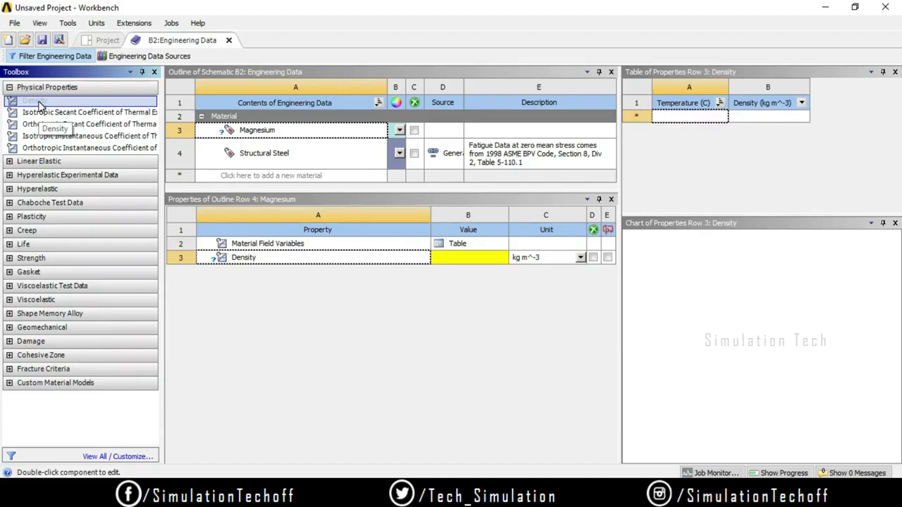
pyautogui.click(465, 263)
pyautogui.click(467, 259)
pyautogui.write('6500')
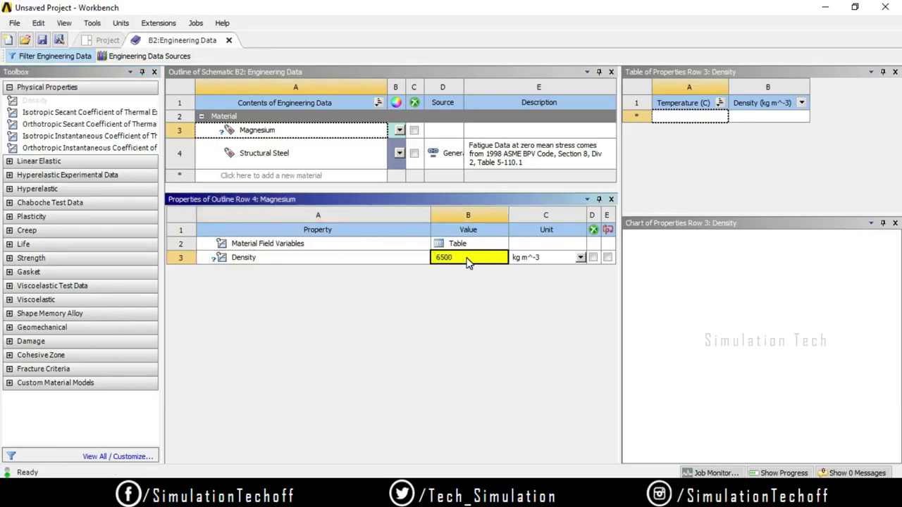
pyautogui.press('Return')
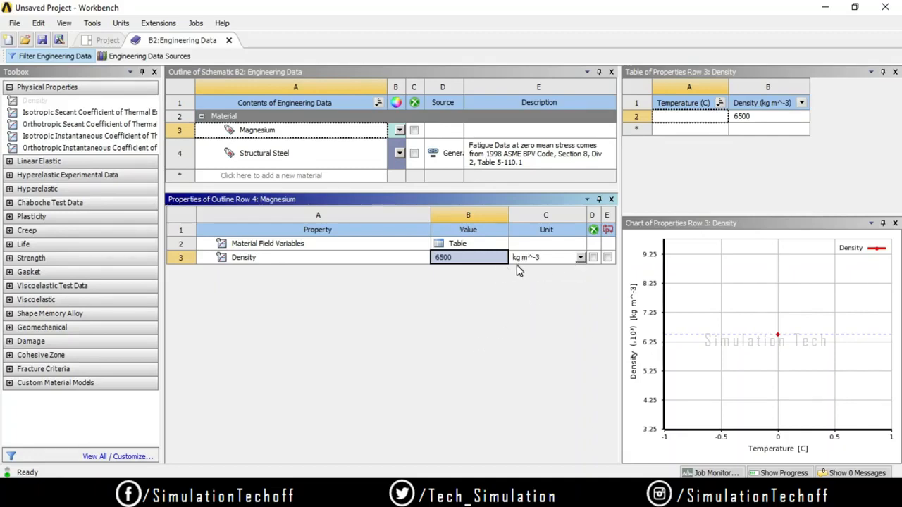
# Switch Magnesium's density unit to g cm^-3 and return it to kg m^-3
pyautogui.click(581, 259)
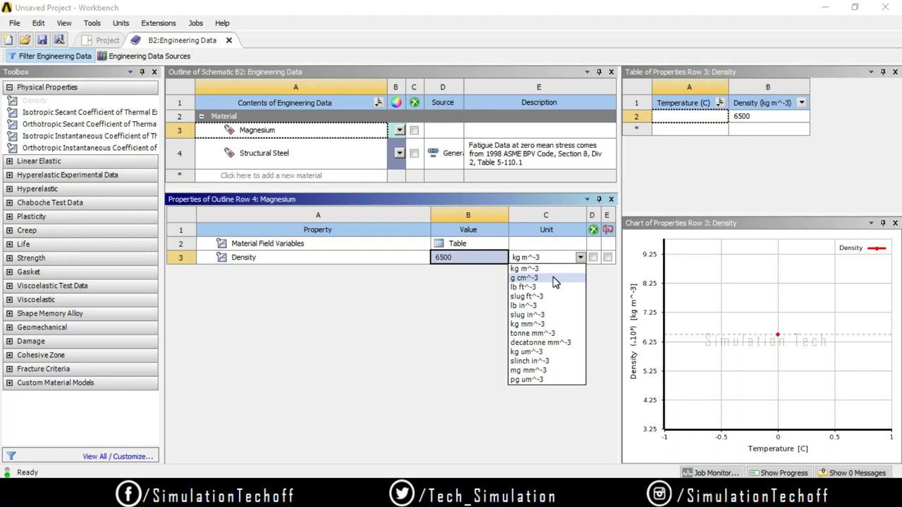
pyautogui.click(554, 279)
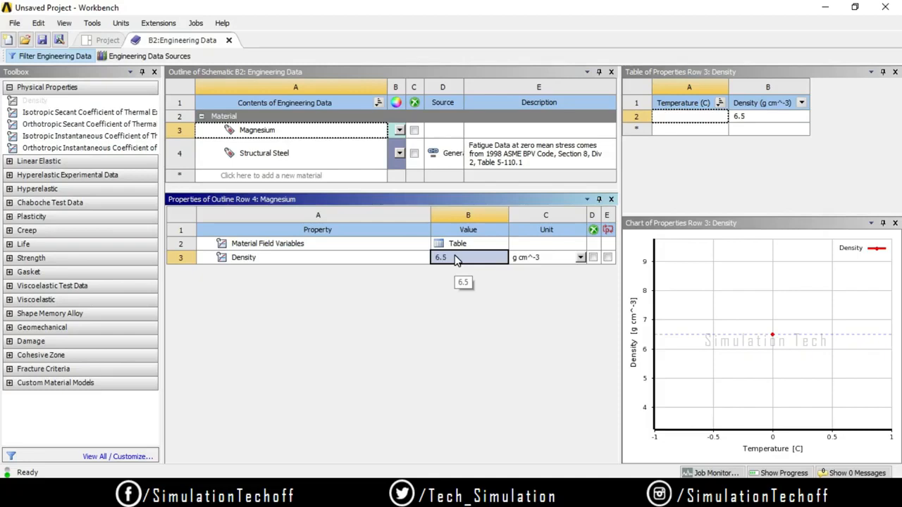
pyautogui.click(580, 258)
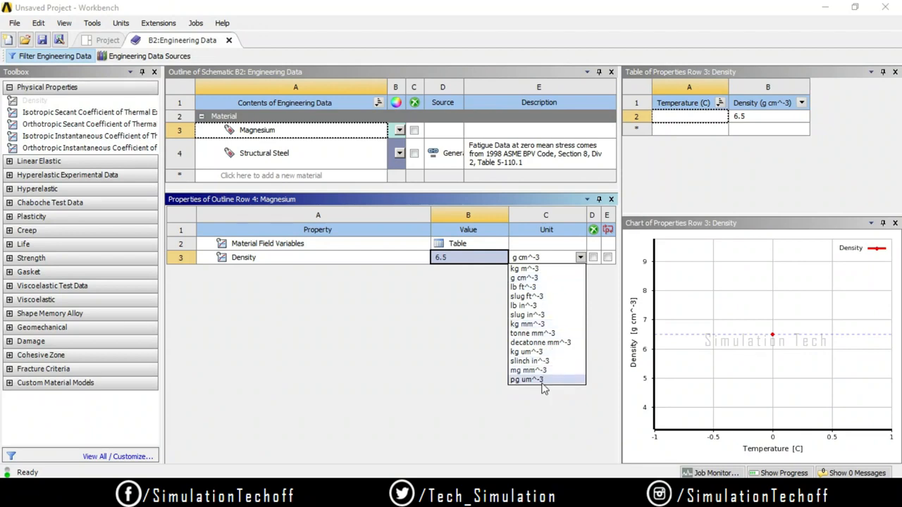
pyautogui.click(543, 270)
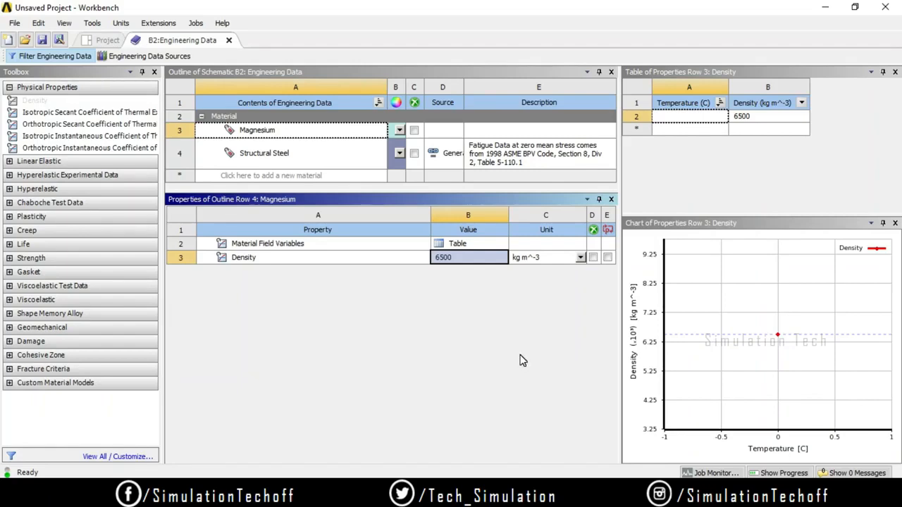
# Add Isotropic Elasticity to Magnesium, derived from Young's Modulus and Poisson's Ratio, with Young's Modulus in MPa
pyautogui.click(10, 161)
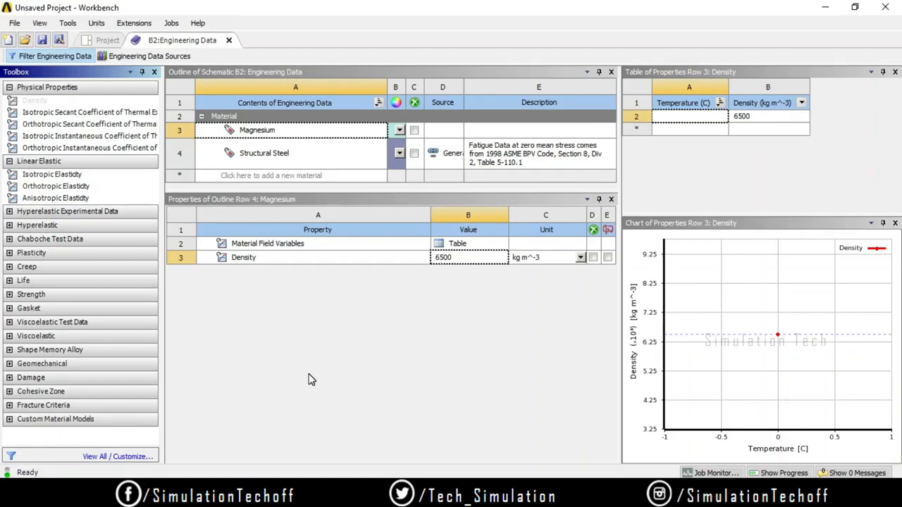
pyautogui.doubleClick(51, 174)
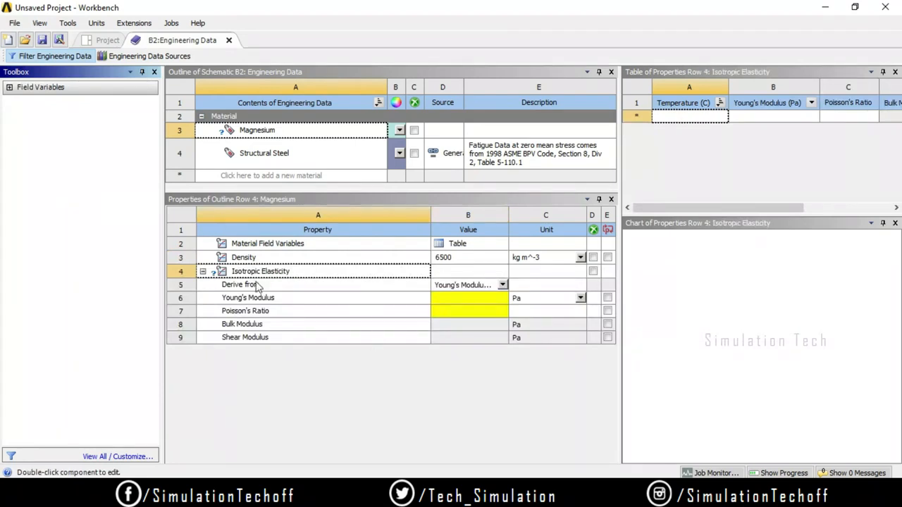
pyautogui.click(503, 288)
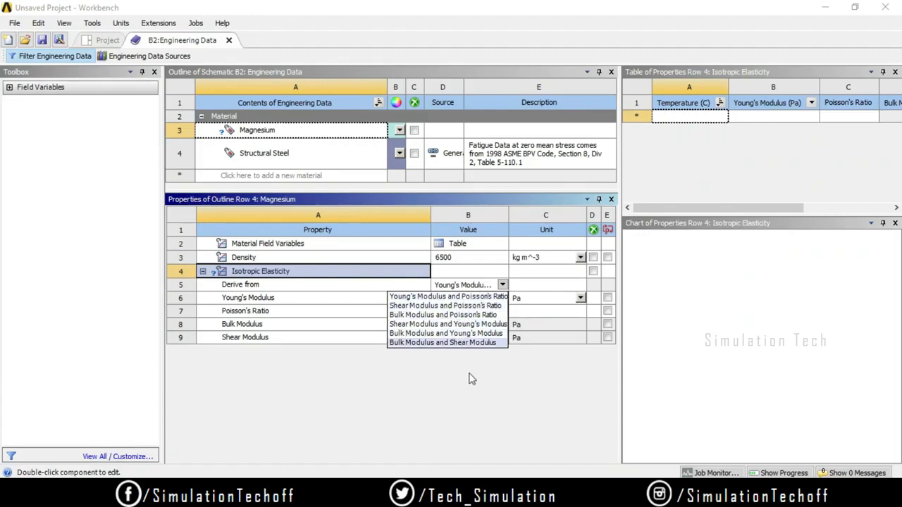
pyautogui.click(467, 296)
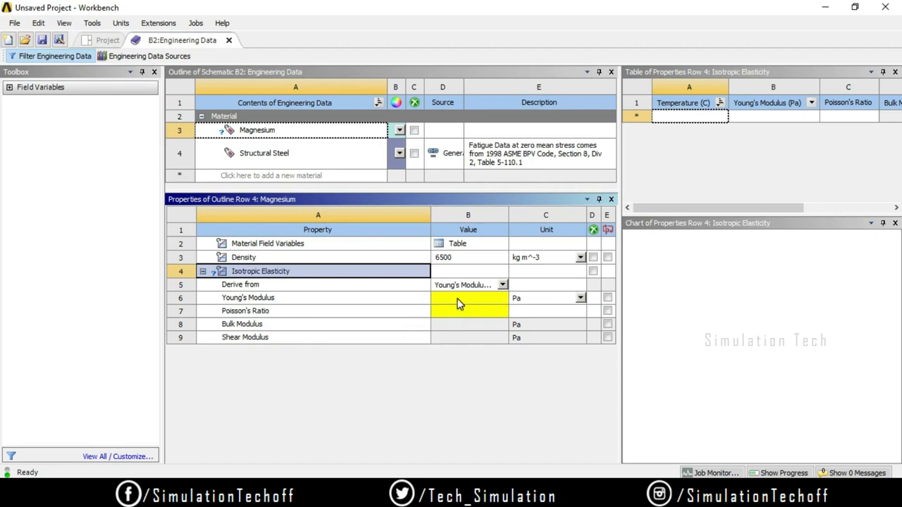
pyautogui.click(581, 299)
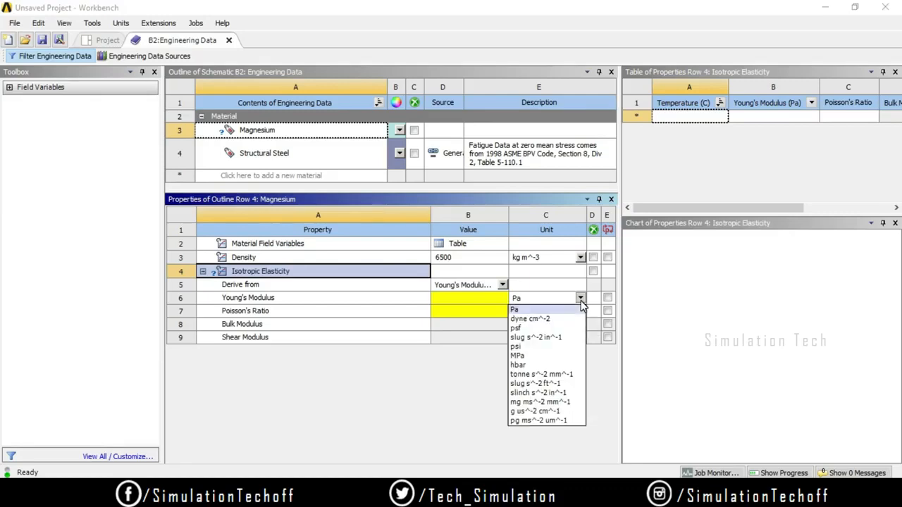
pyautogui.click(562, 356)
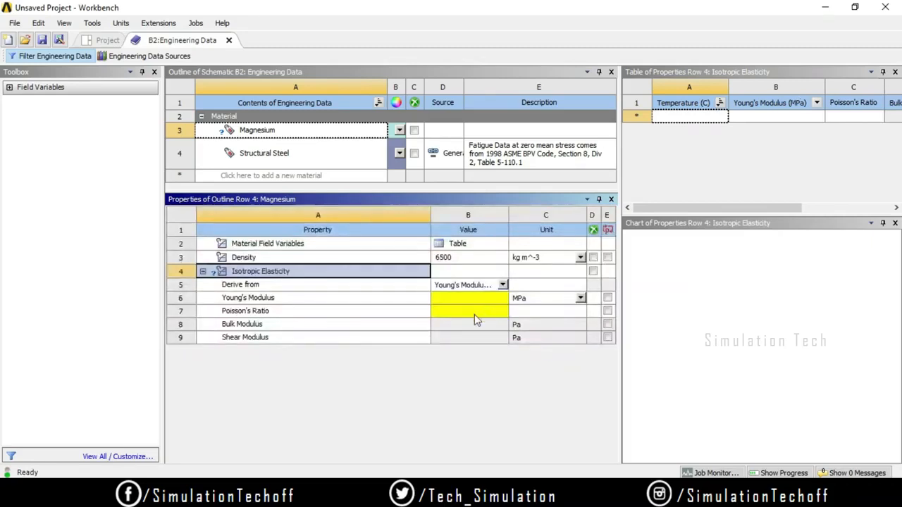
# Set Magnesium's Young's Modulus to 1235 MPa
pyautogui.click(466, 297)
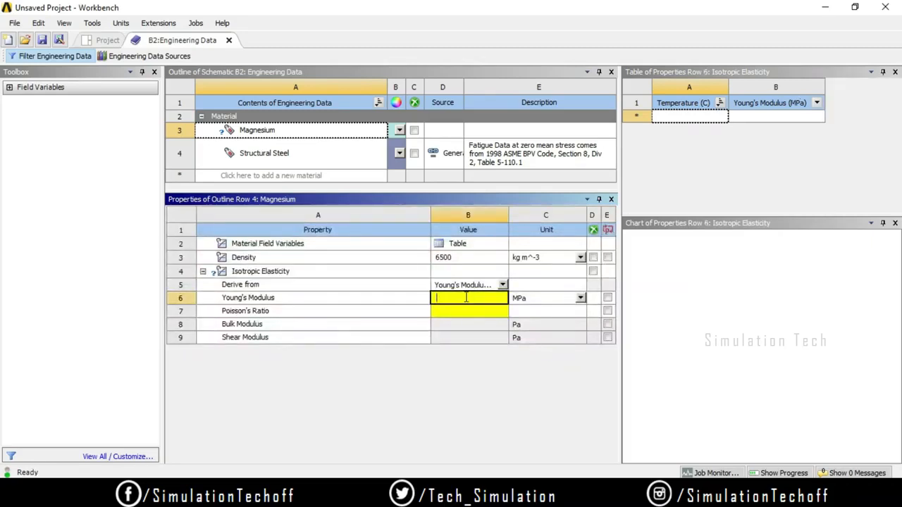
pyautogui.write('12053')
pyautogui.press('BackSpace')
pyautogui.press('BackSpace')
pyautogui.press('BackSpace')
pyautogui.write('3')
pyautogui.press('Return')
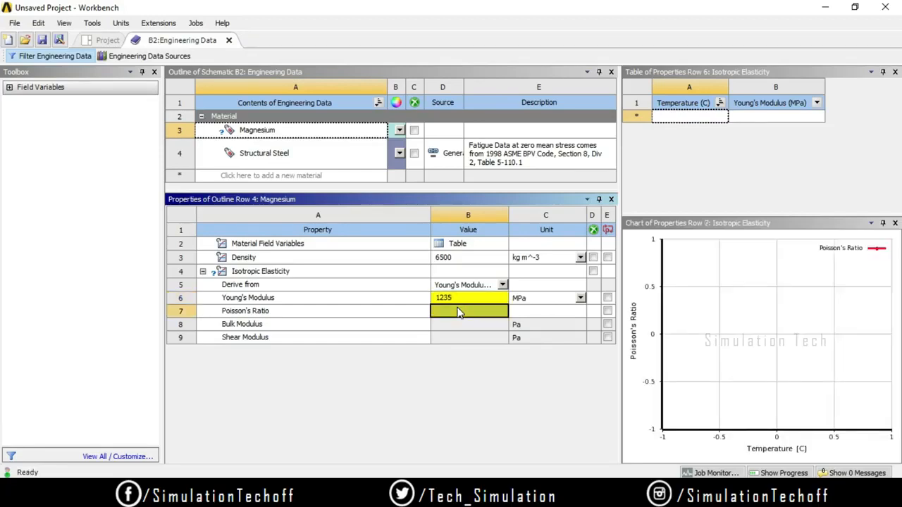
# Try Poisson's Ratio values of 6 and 0.6 for Magnesium
pyautogui.click(458, 313)
pyautogui.write('06')
pyautogui.press('Return')
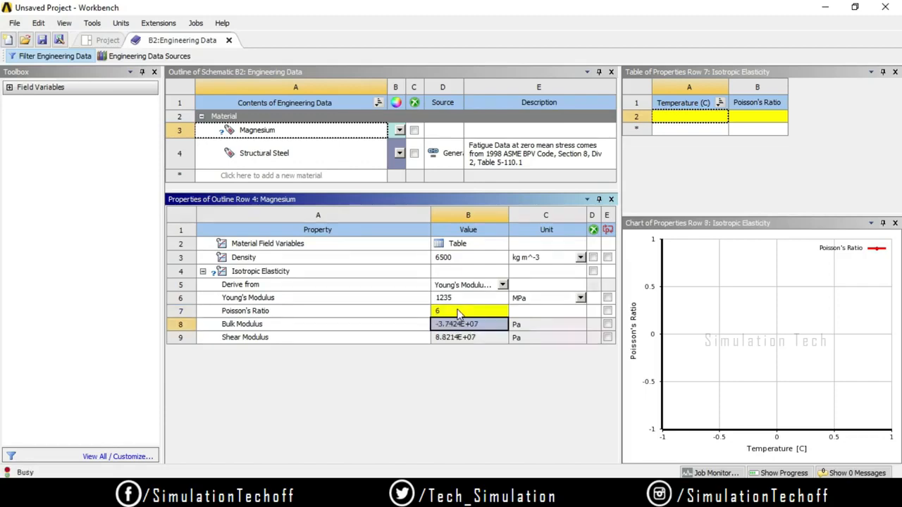
pyautogui.click(458, 313)
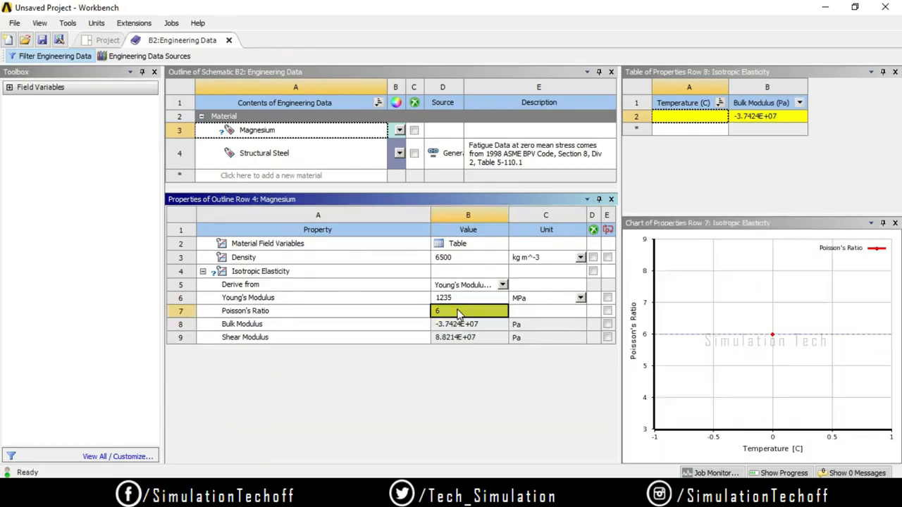
pyautogui.write('.6')
pyautogui.press('Return')
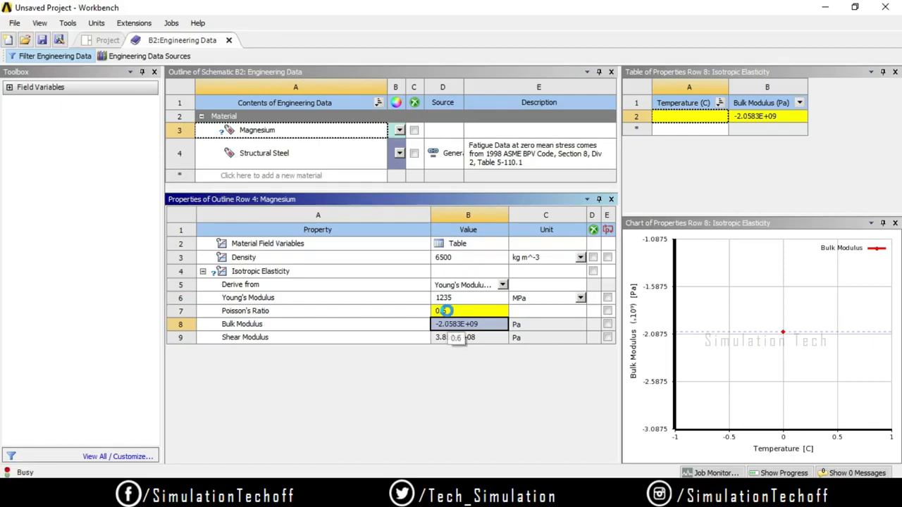
# Set Magnesium's Poisson's Ratio to 2
pyautogui.click(448, 312)
pyautogui.click(449, 310)
pyautogui.write('2')
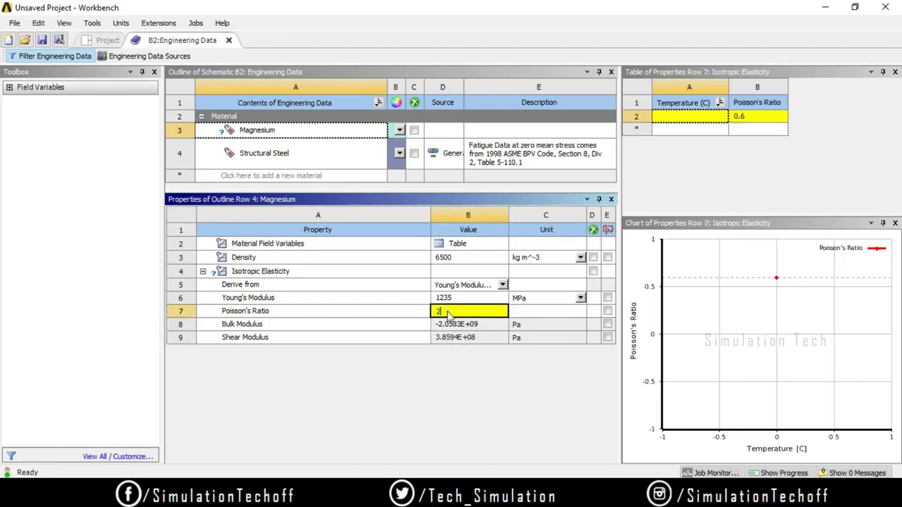
pyautogui.press('Return')
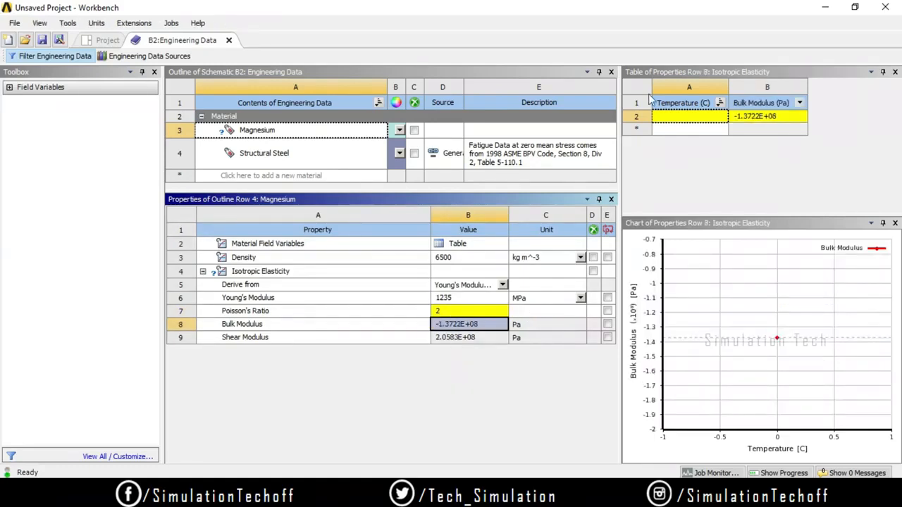
# Set the temperature for Magnesium's isotropic elasticity data to 16 °C
pyautogui.click(674, 117)
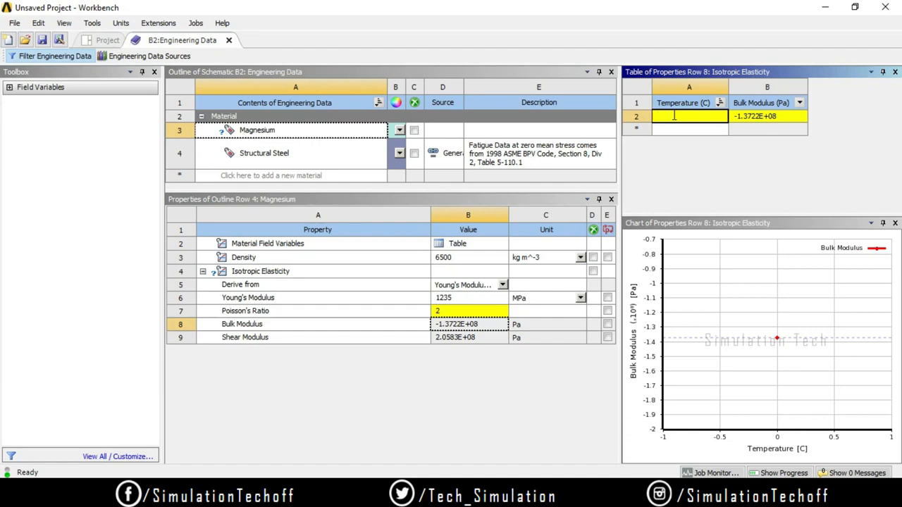
pyautogui.write('16')
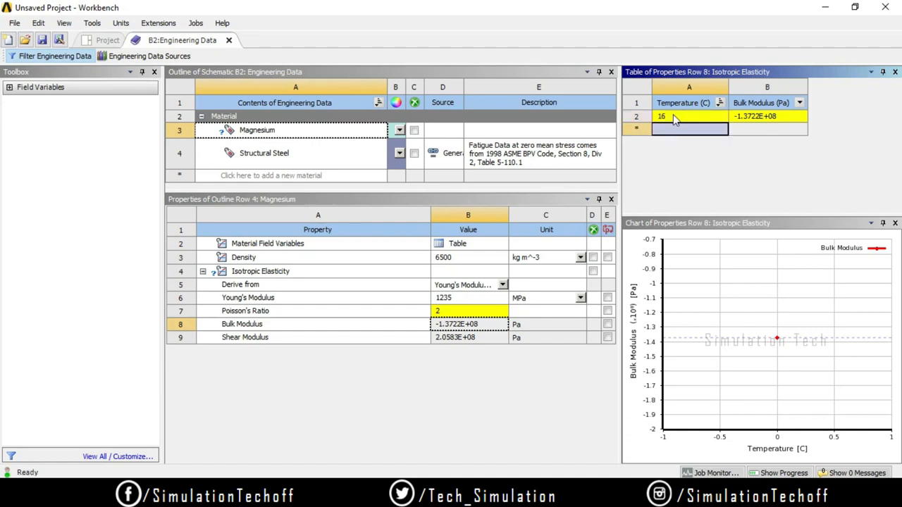
pyautogui.press('Return')
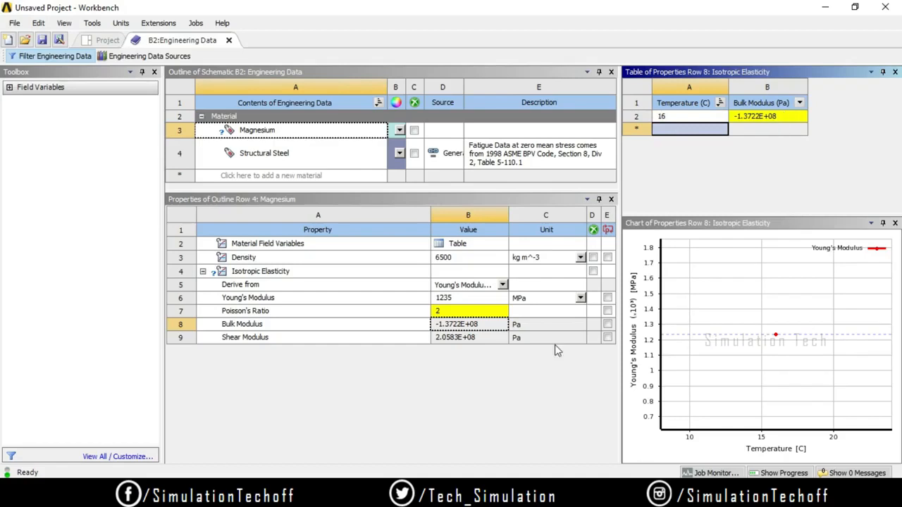
pyautogui.click(9, 87)
pyautogui.click(9, 88)
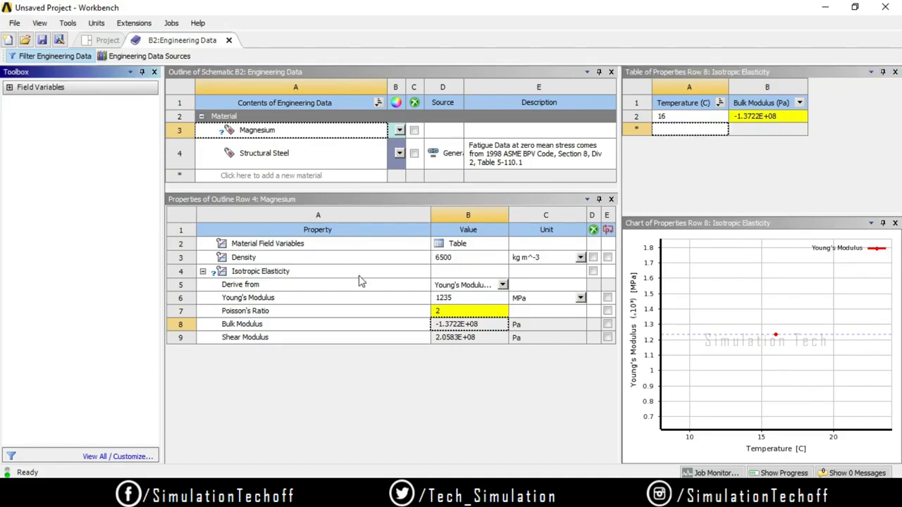
# Delete the Isotropic Elasticity property from Magnesium
pyautogui.click(281, 270)
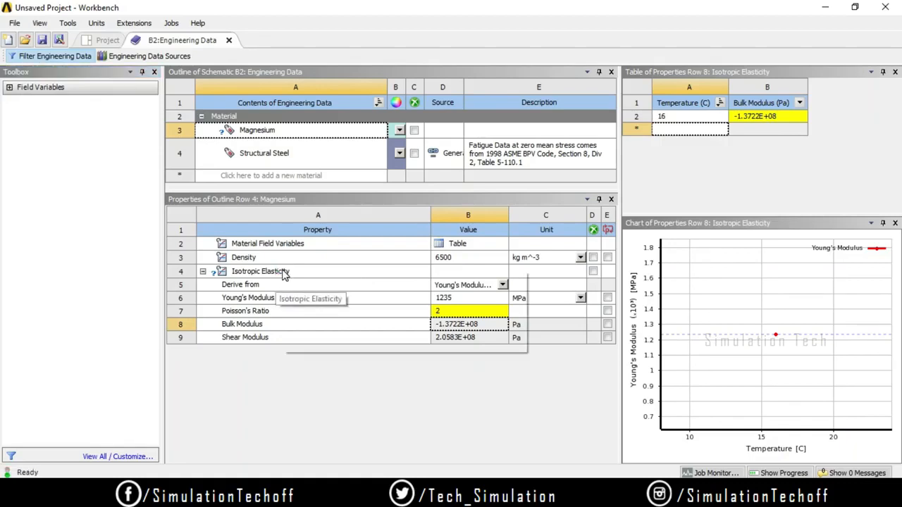
pyautogui.rightClick(283, 271)
pyautogui.press('Escape')
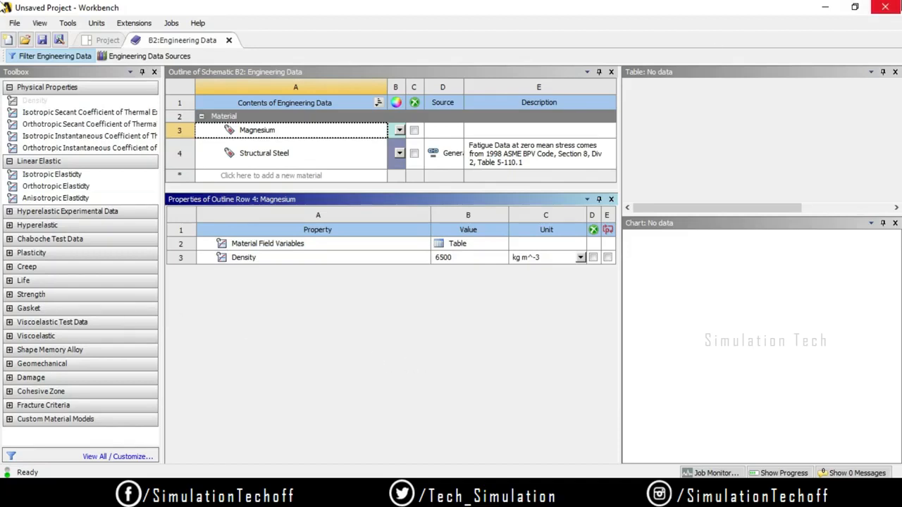
# Close the engineering data and reopen it from the Static Structural system
pyautogui.click(228, 42)
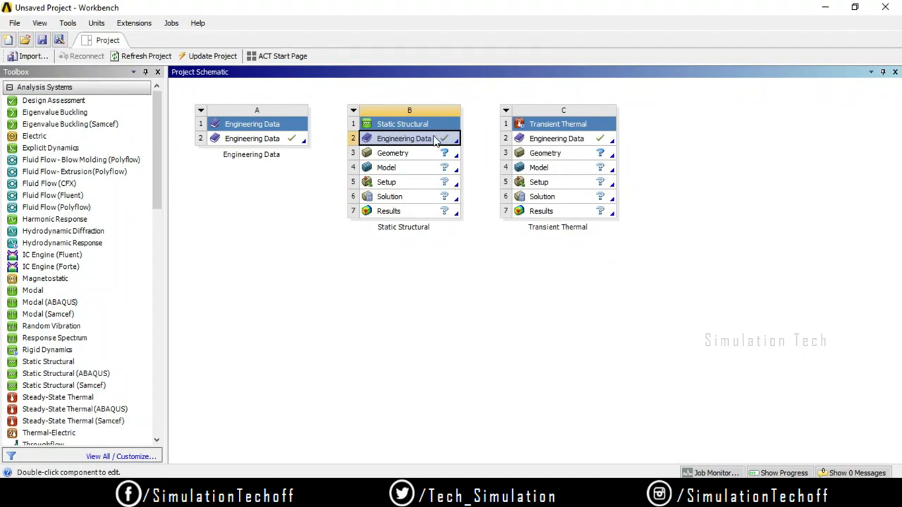
pyautogui.click(457, 298)
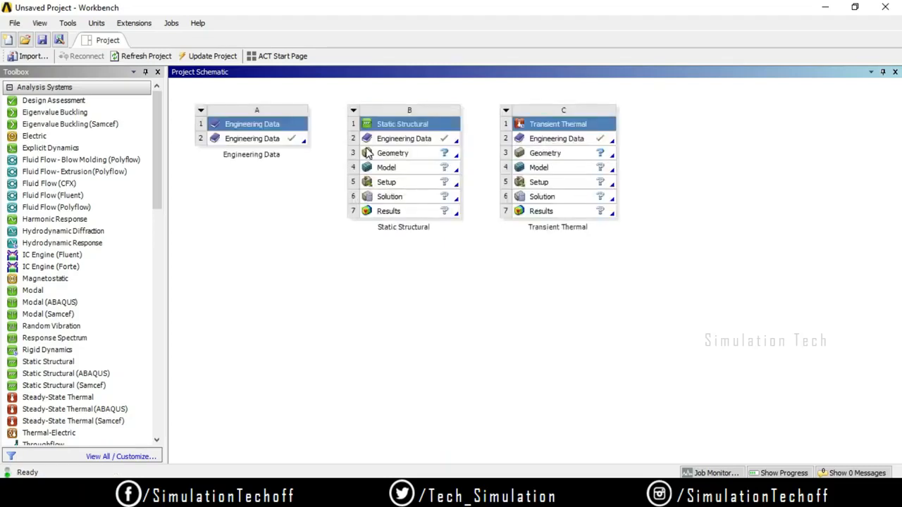
pyautogui.doubleClick(425, 139)
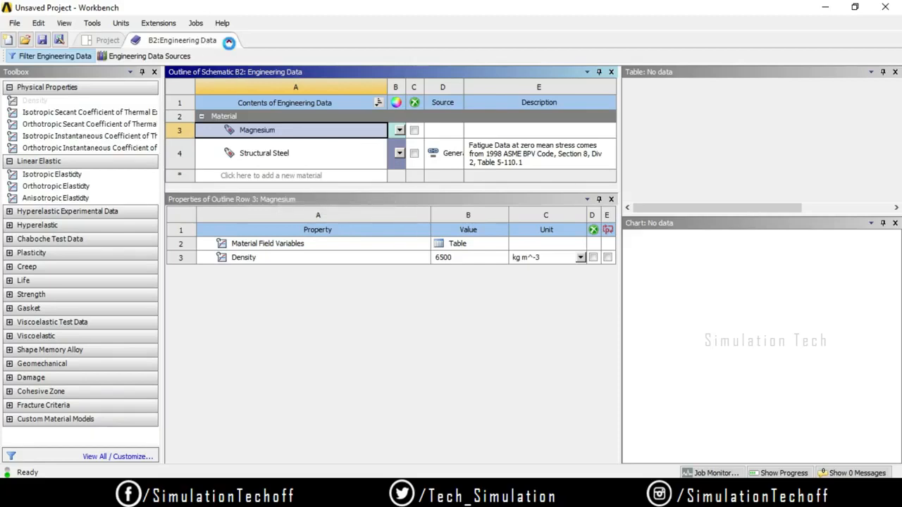
pyautogui.click(229, 40)
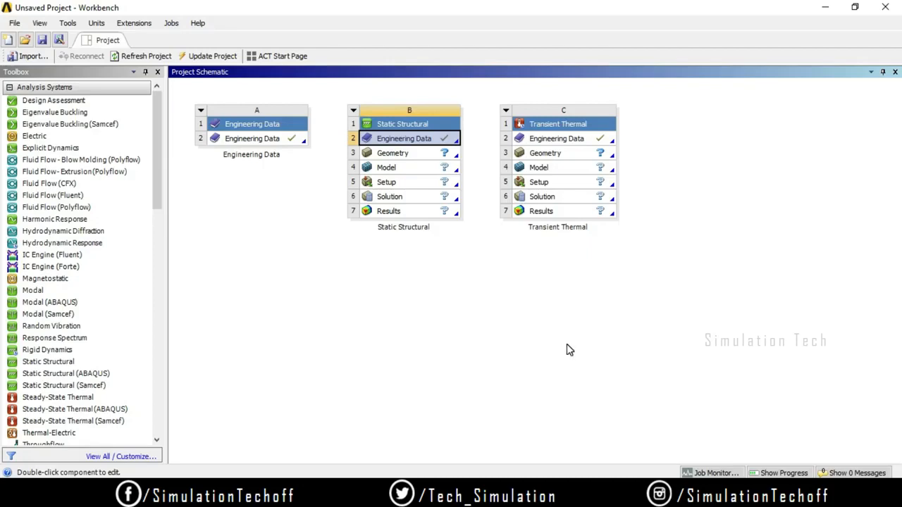
pyautogui.doubleClick(423, 143)
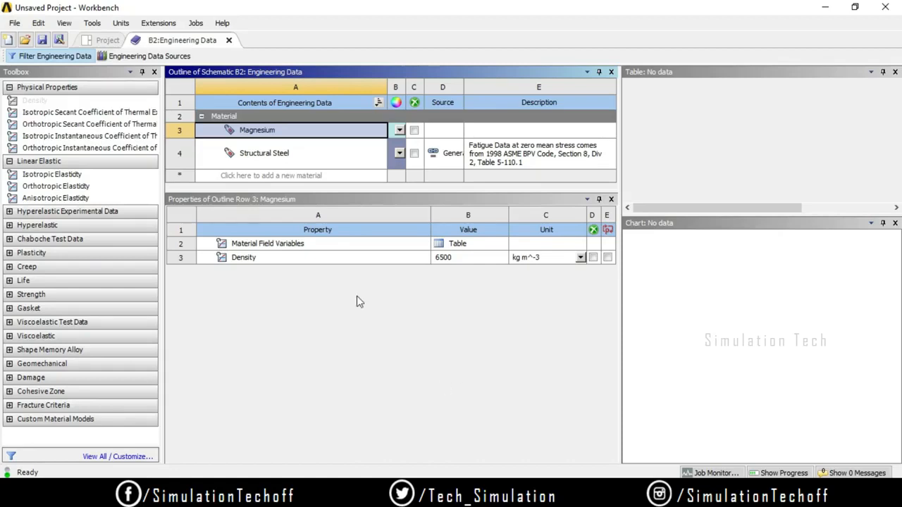
# View the engineering data sources, toggle the engineering data filter off and on, and return to the project's material list
pyautogui.click(134, 62)
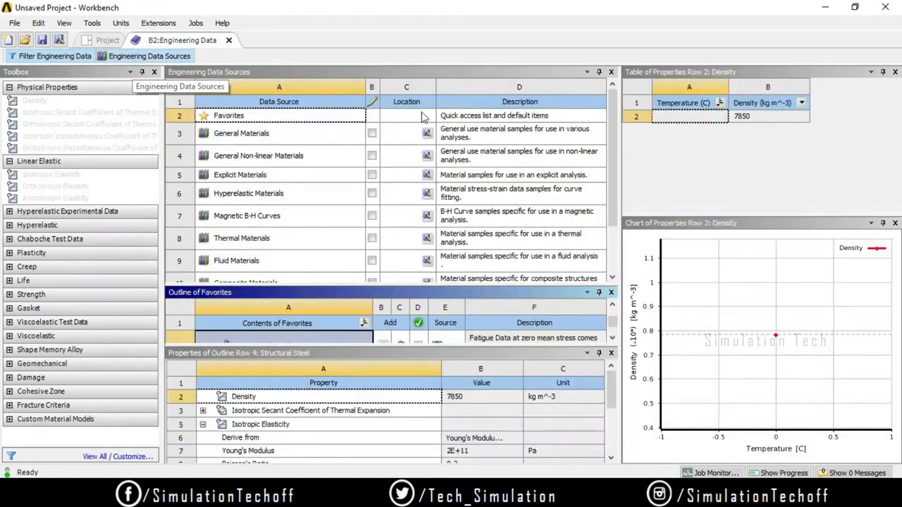
pyautogui.moveTo(612, 122)
pyautogui.mouseDown()
pyautogui.moveTo(611, 199)
pyautogui.moveTo(624, 169)
pyautogui.moveTo(621, 118)
pyautogui.mouseUp()
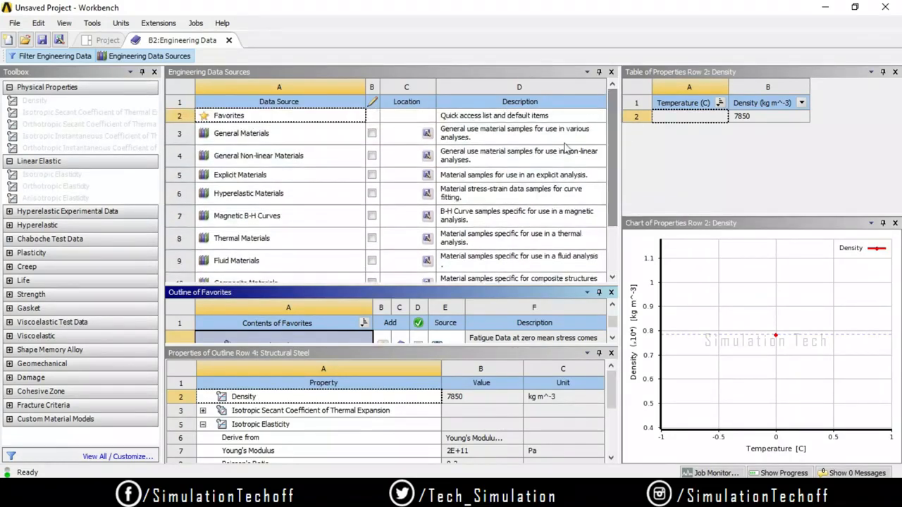
pyautogui.click(60, 56)
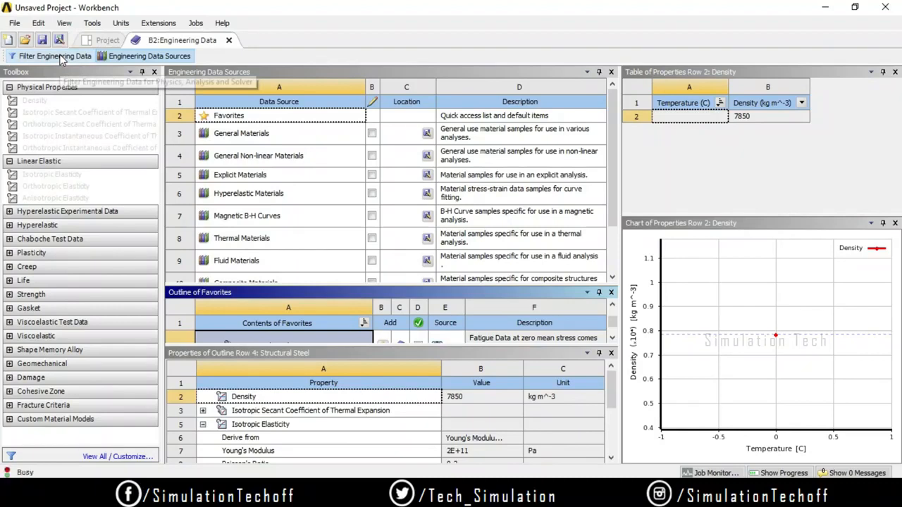
pyautogui.click(59, 57)
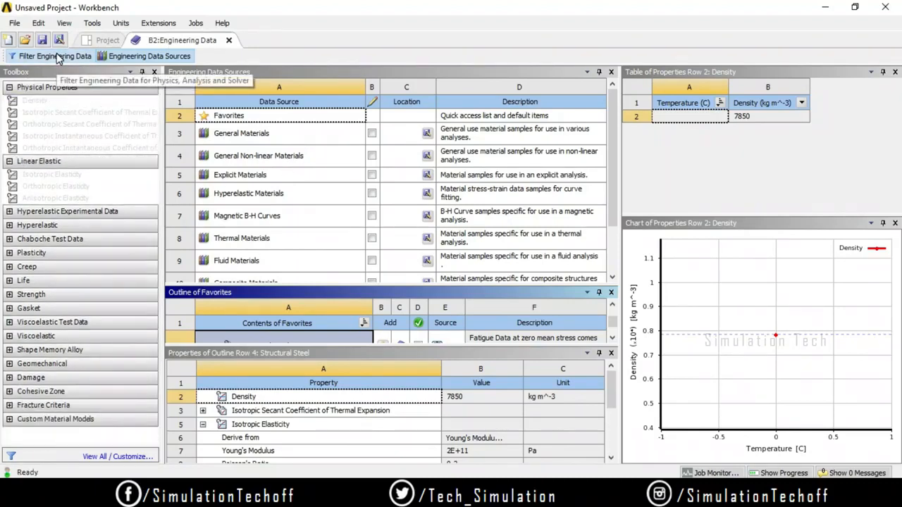
pyautogui.click(158, 60)
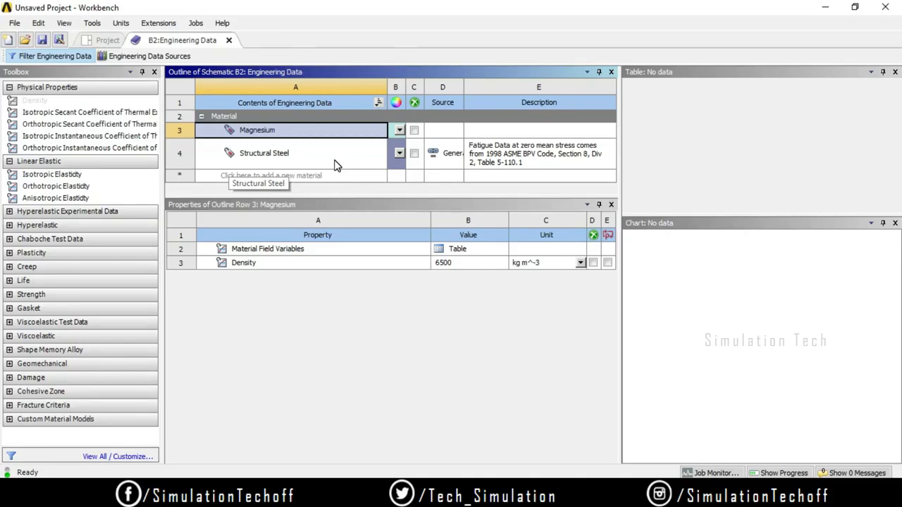
# Show the General Materials library from the engineering data sources and enlarge its outline to browse the materials
pyautogui.click(144, 58)
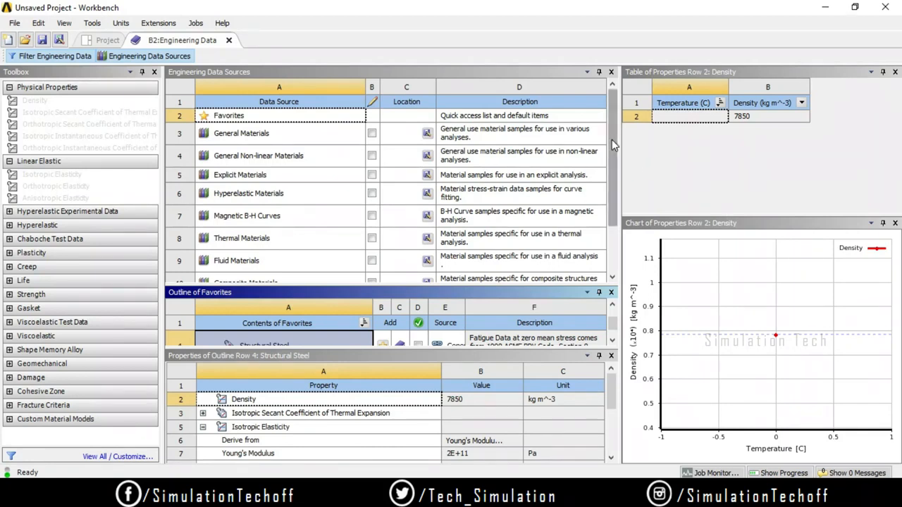
pyautogui.scroll(-2, 612, 139)
pyautogui.scroll(2, 612, 141)
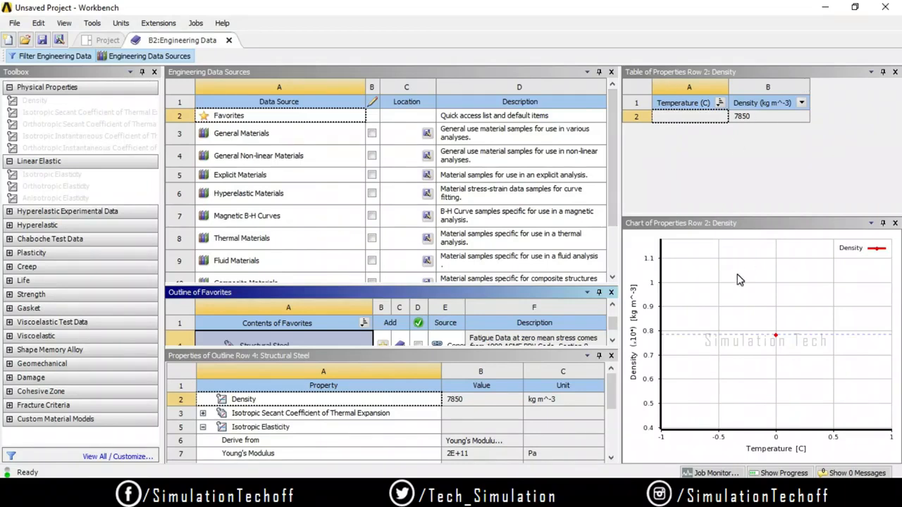
pyautogui.click(234, 135)
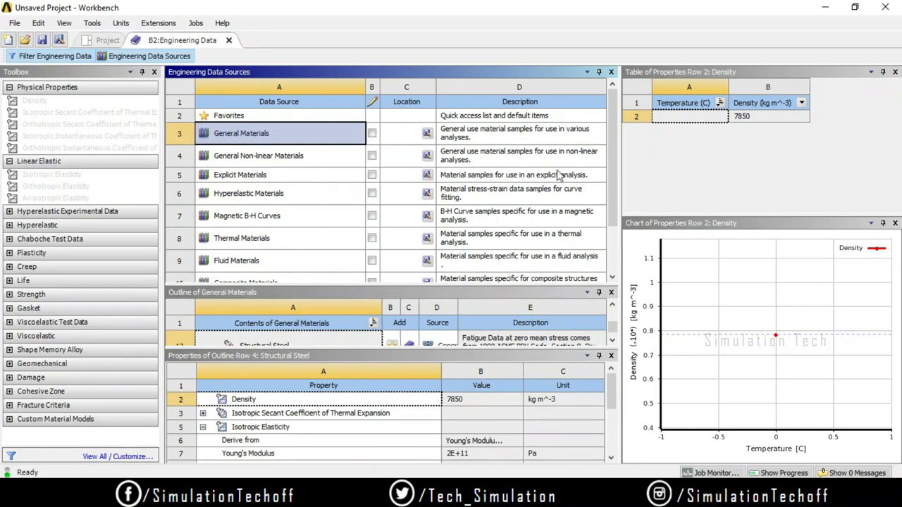
pyautogui.moveTo(448, 284); pyautogui.dragTo(450, 194)
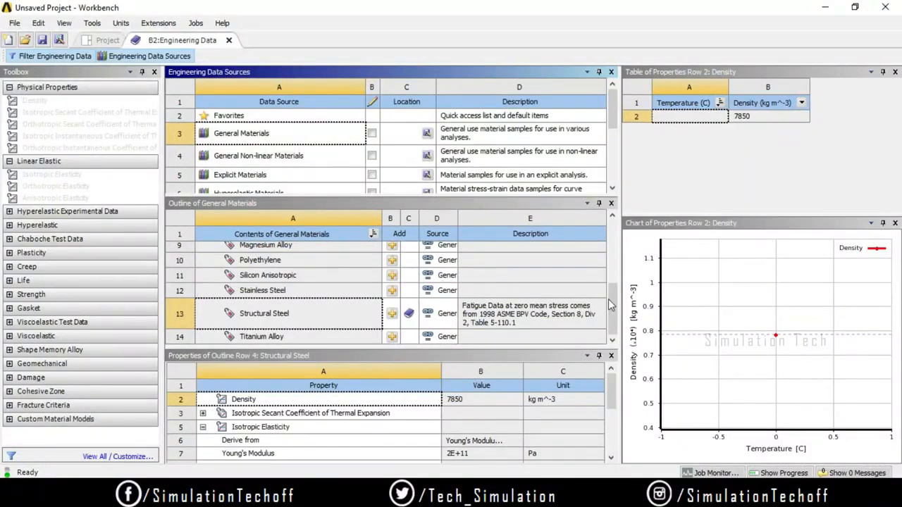
pyautogui.moveTo(616, 310); pyautogui.dragTo(611, 241)
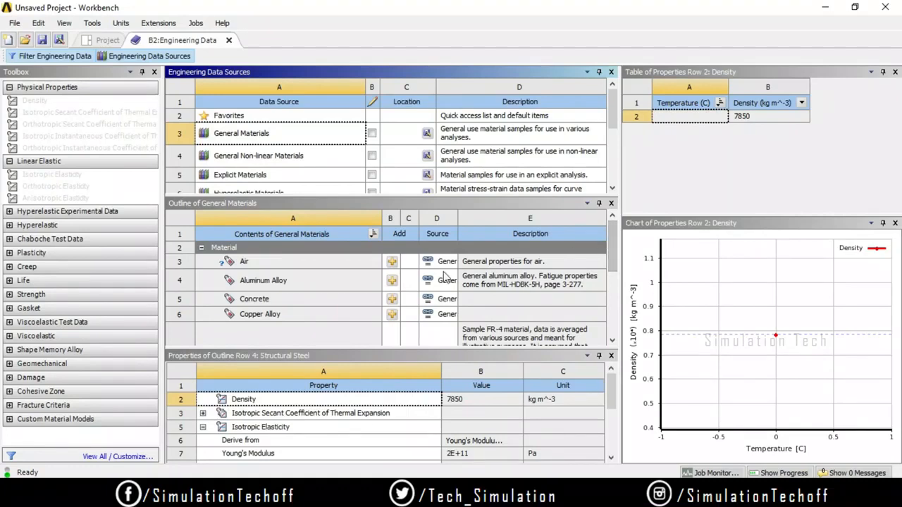
pyautogui.moveTo(262, 281); pyautogui.dragTo(314, 309)
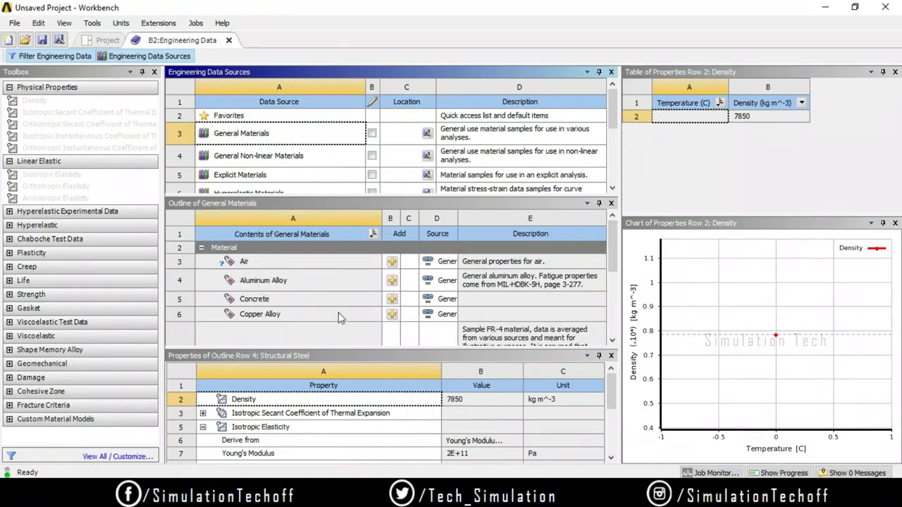
pyautogui.moveTo(614, 255); pyautogui.dragTo(612, 321)
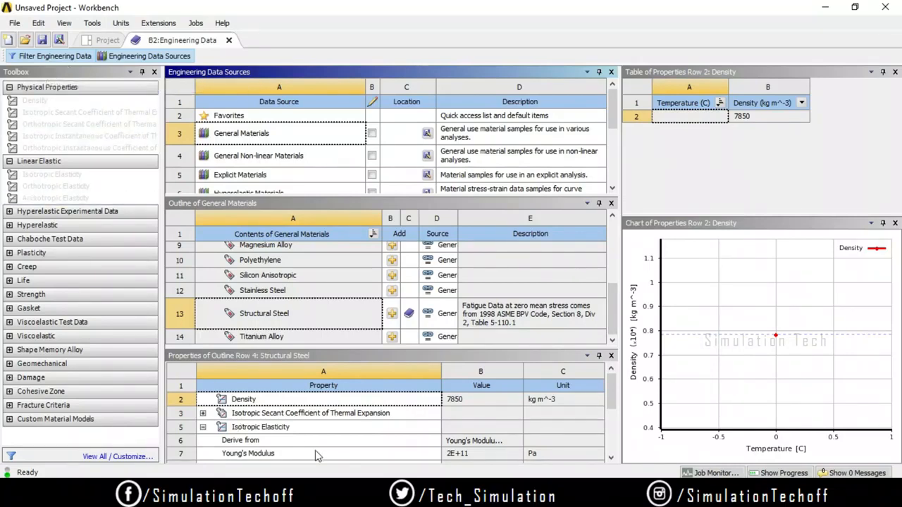
# Add Stainless Steel and Titanium Alloy from General Materials to the project and display Titanium Alloy's properties in the material list
pyautogui.click(392, 291)
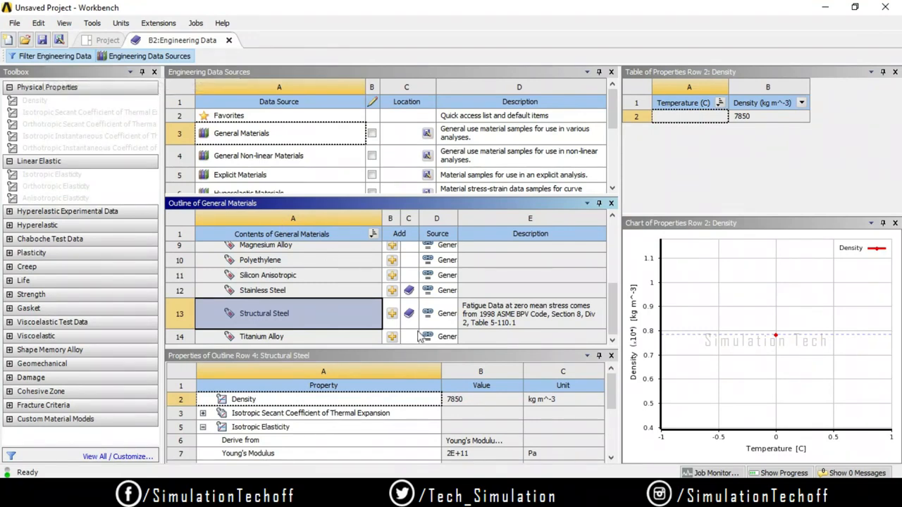
pyautogui.click(391, 339)
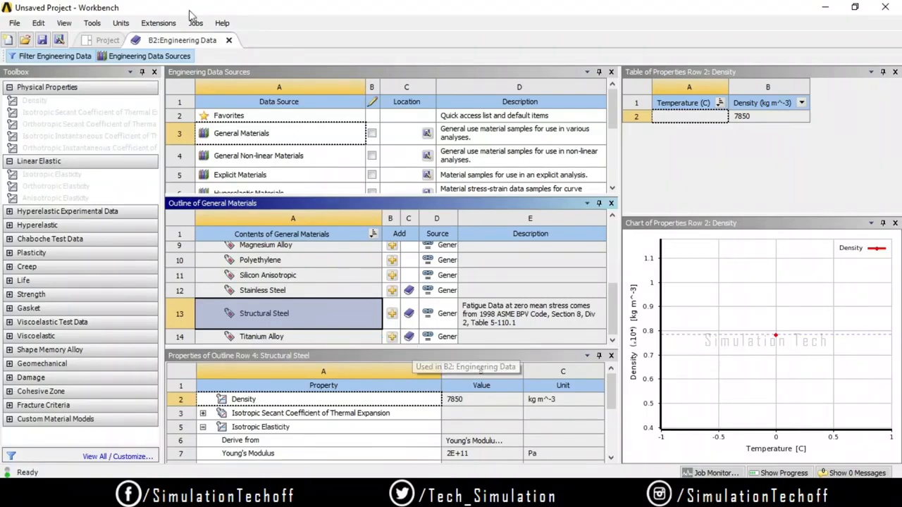
pyautogui.click(148, 56)
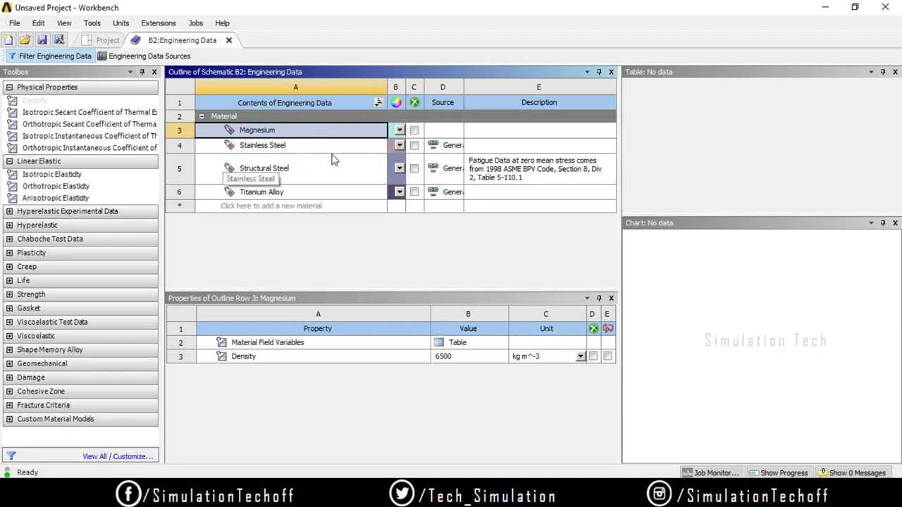
pyautogui.click(346, 197)
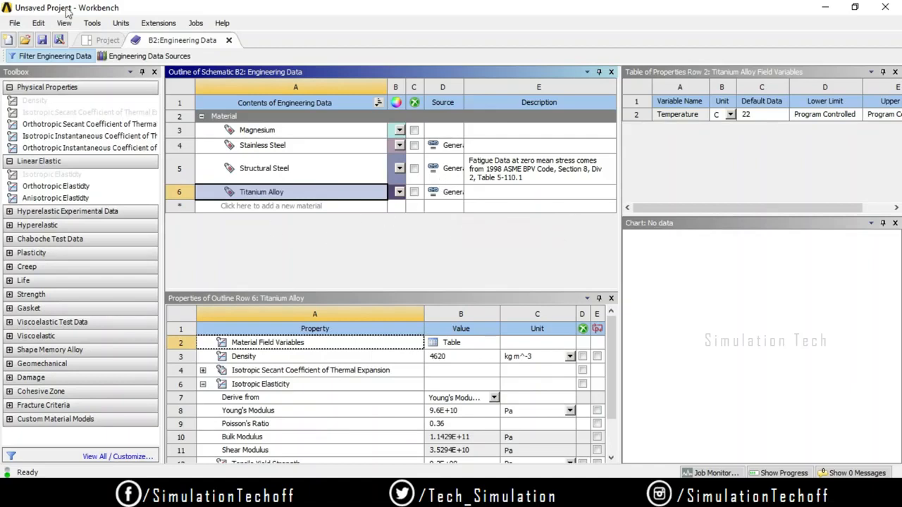
# Return to the General Materials library and examine Structural Steel's density and elasticity properties with the properties area enlarged
pyautogui.click(119, 57)
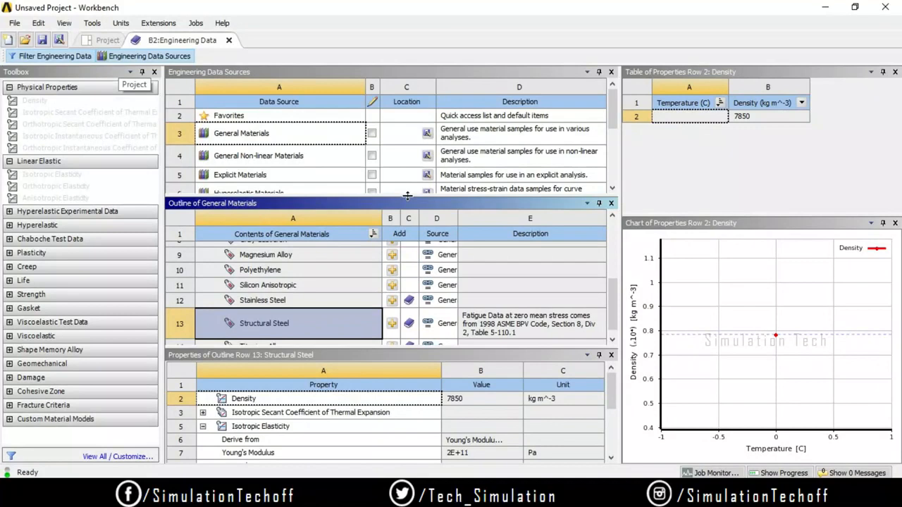
pyautogui.moveTo(403, 212); pyautogui.dragTo(404, 227)
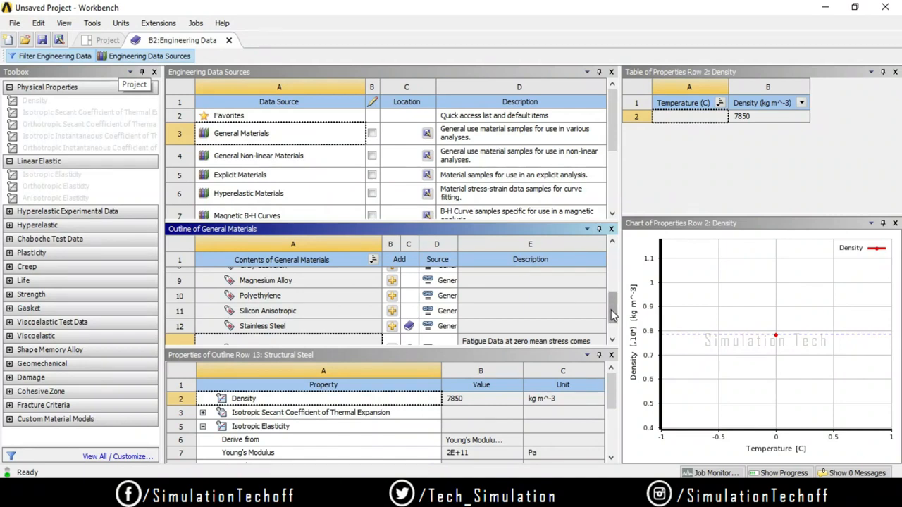
pyautogui.moveTo(611, 315); pyautogui.dragTo(611, 326)
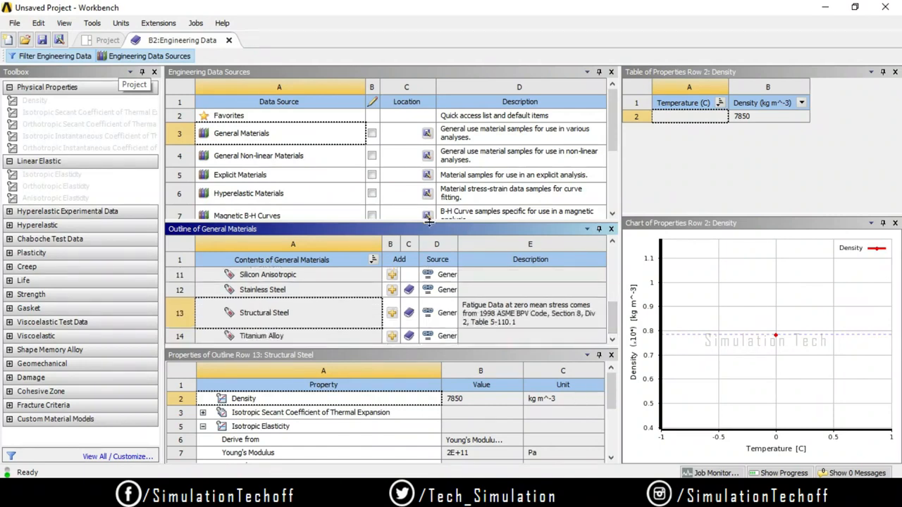
pyautogui.moveTo(429, 221); pyautogui.dragTo(429, 193)
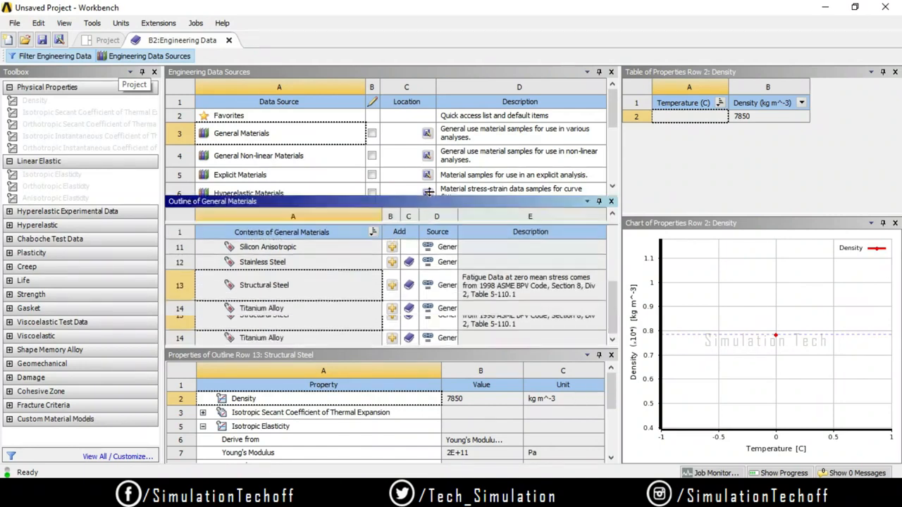
pyautogui.click(479, 398)
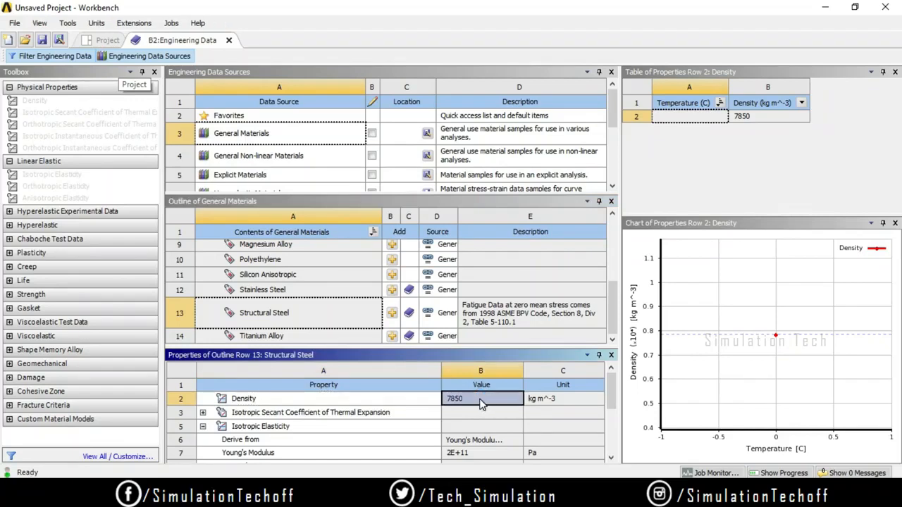
pyautogui.click(379, 343)
pyautogui.moveTo(380, 344); pyautogui.dragTo(379, 319)
pyautogui.moveTo(232, 314); pyautogui.dragTo(323, 360)
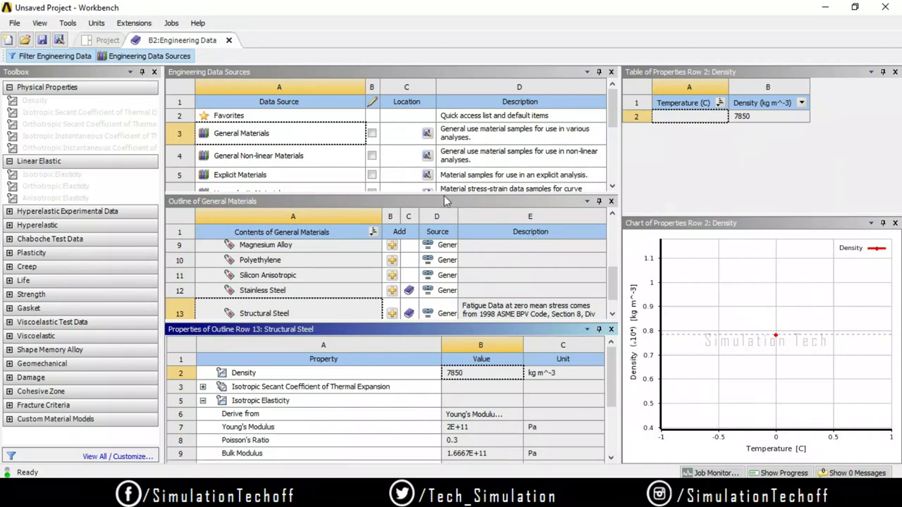
# Enable editing of the General Materials library and open Stainless Steel's density value for editing
pyautogui.click(372, 134)
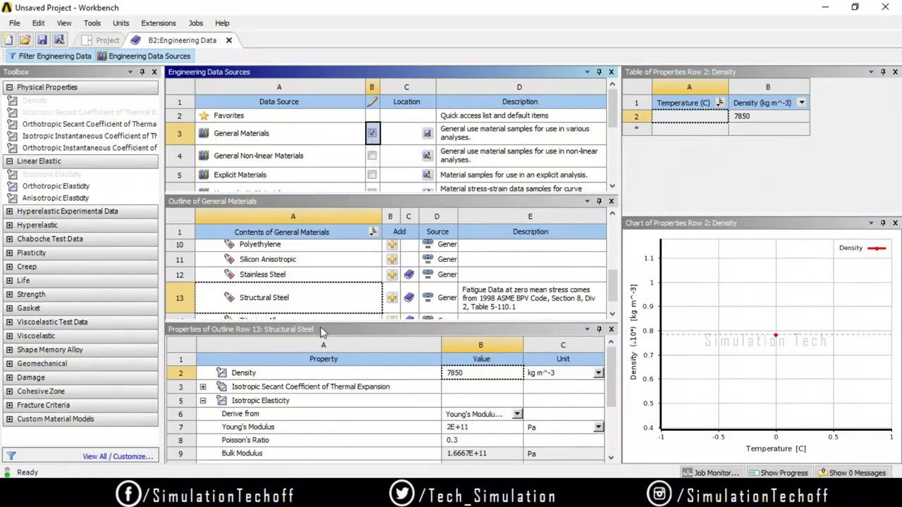
pyautogui.click(285, 276)
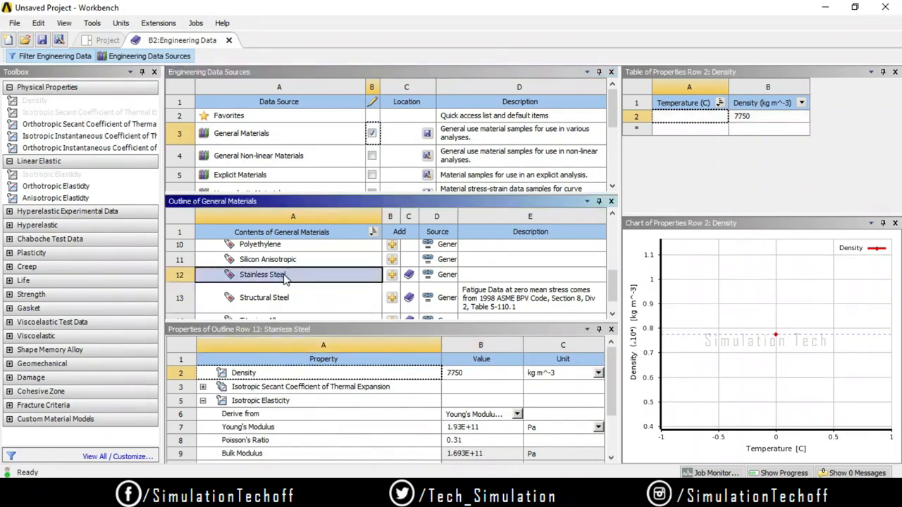
pyautogui.click(474, 376)
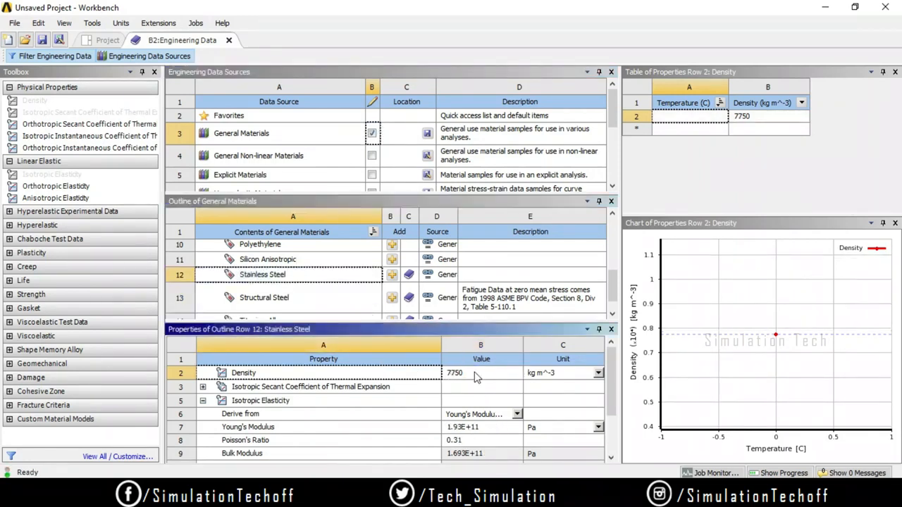
pyautogui.click(475, 377)
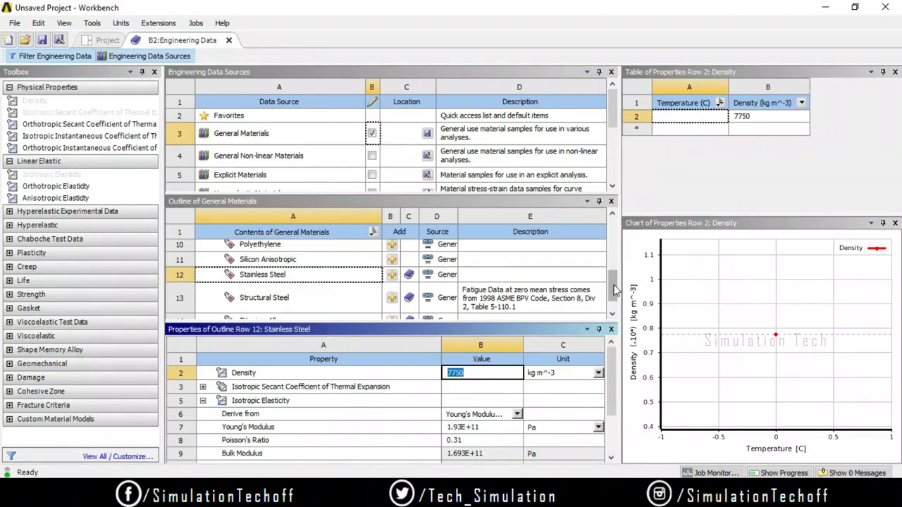
# Duplicate the Aluminum Alloy material in the General Materials library
pyautogui.moveTo(615, 289); pyautogui.dragTo(623, 239)
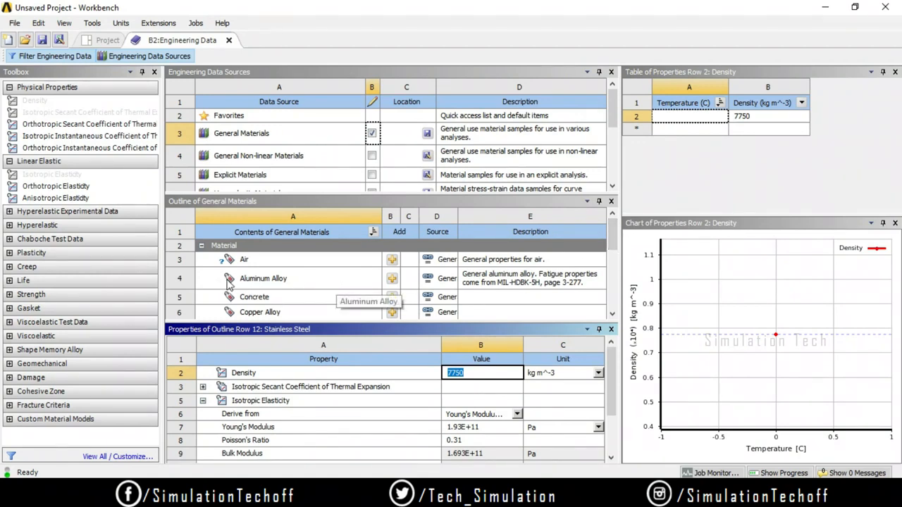
pyautogui.click(287, 284)
pyautogui.rightClick(288, 285)
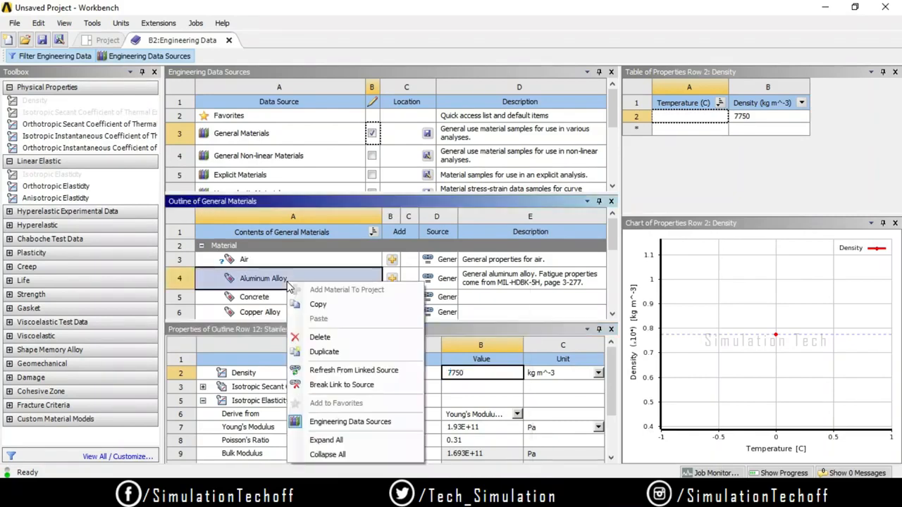
pyautogui.click(318, 354)
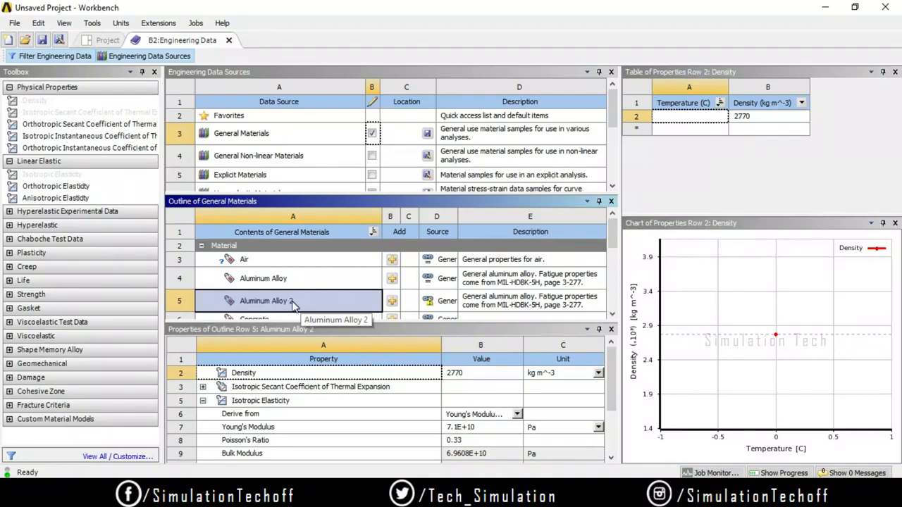
# Rename the duplicated Aluminum Alloy in the General Materials library as Sample 1
pyautogui.doubleClick(293, 301)
pyautogui.click(305, 306)
pyautogui.doubleClick(297, 301)
pyautogui.click(297, 300)
pyautogui.doubleClick(296, 301)
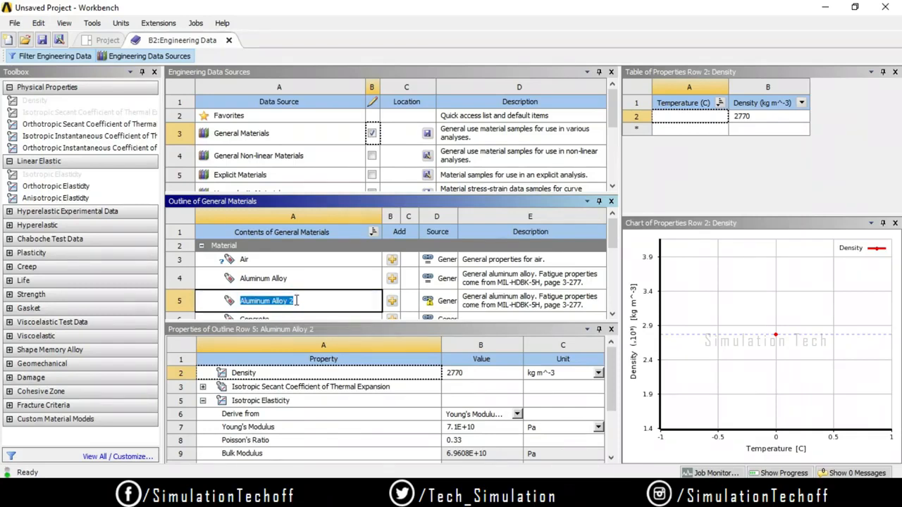
pyautogui.write('Sample 1')
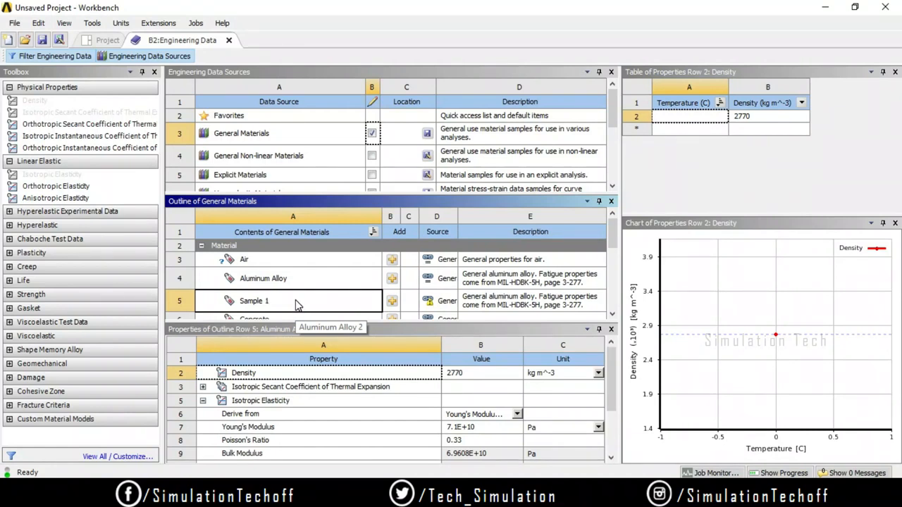
# Set the Poisson's ratio of Sample 1 to 0.6
pyautogui.click(466, 440)
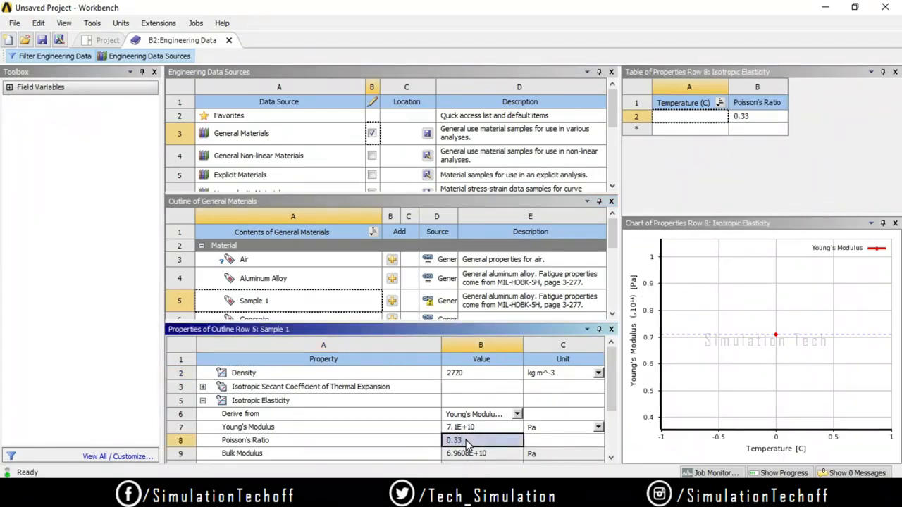
pyautogui.click(466, 442)
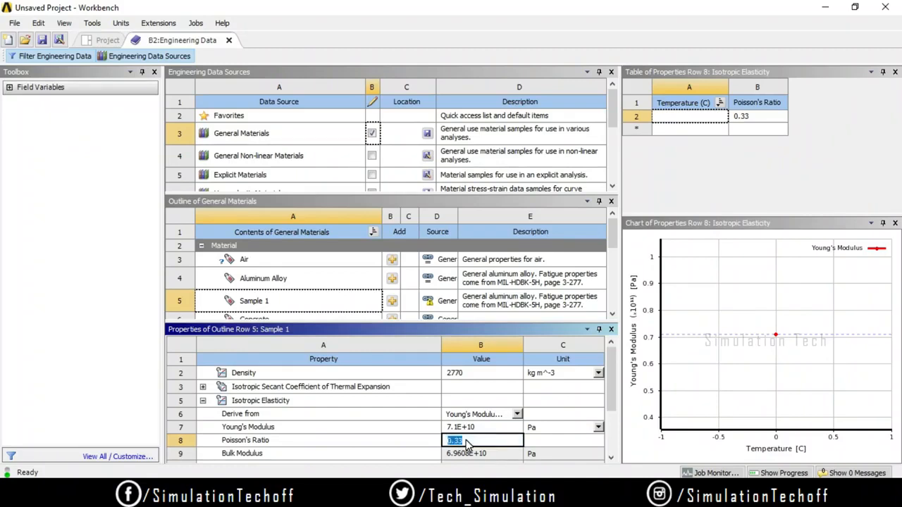
pyautogui.write('0')
pyautogui.press('Return')
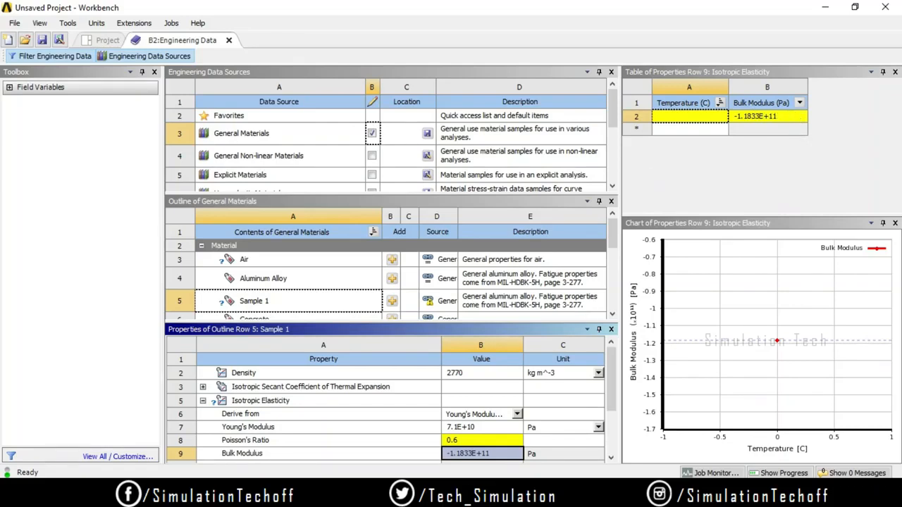
# Change the Poisson's ratio of Sample 1 to 0.3 and set its density to 3650 kg m^-3
pyautogui.click(494, 436)
pyautogui.write('0.3')
pyautogui.click(545, 443)
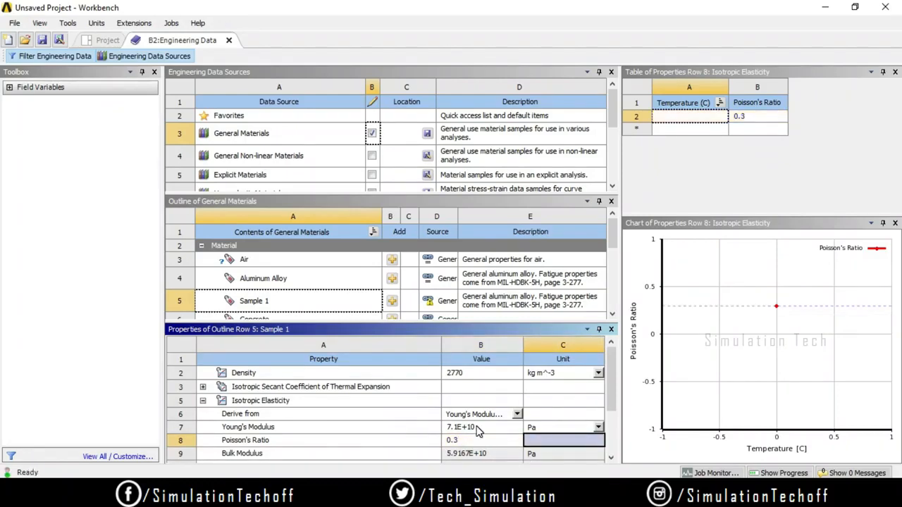
pyautogui.click(472, 374)
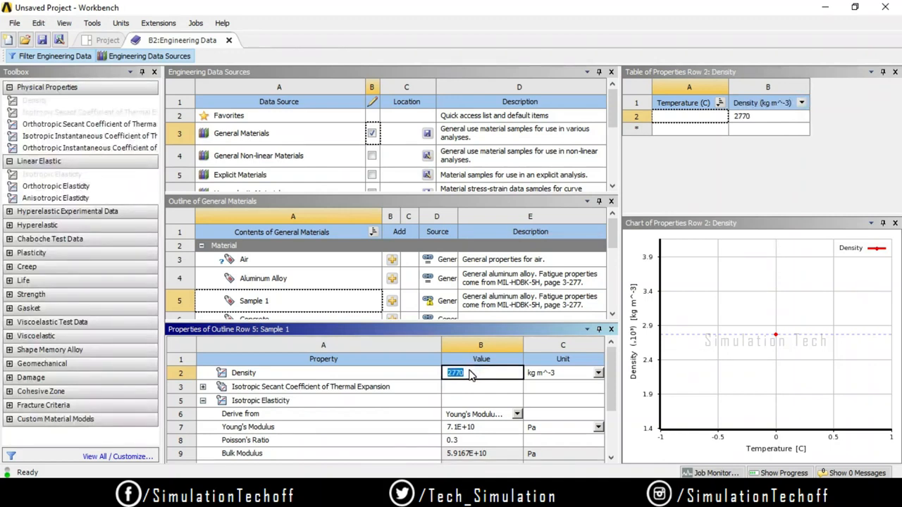
pyautogui.write('3650')
pyautogui.press('Return')
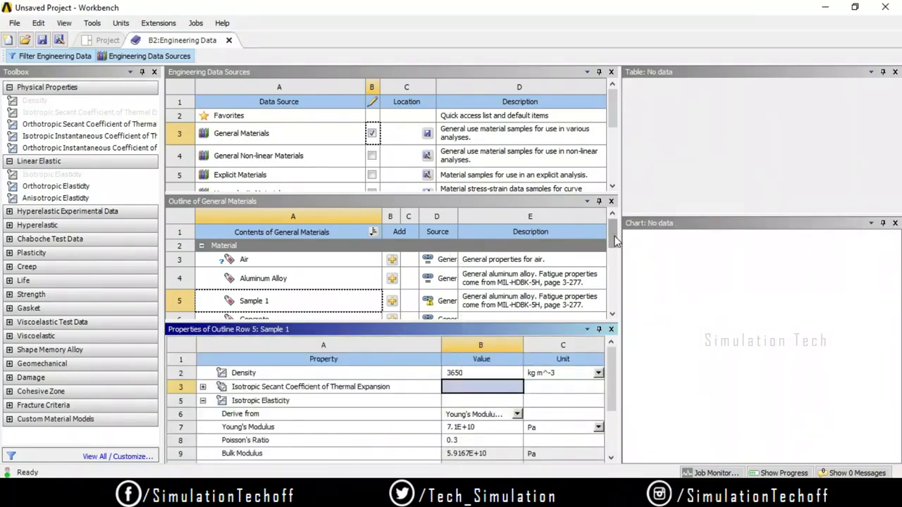
# Try to end editing of the General Materials library with its modifications saved
pyautogui.scroll(-2, 615, 241)
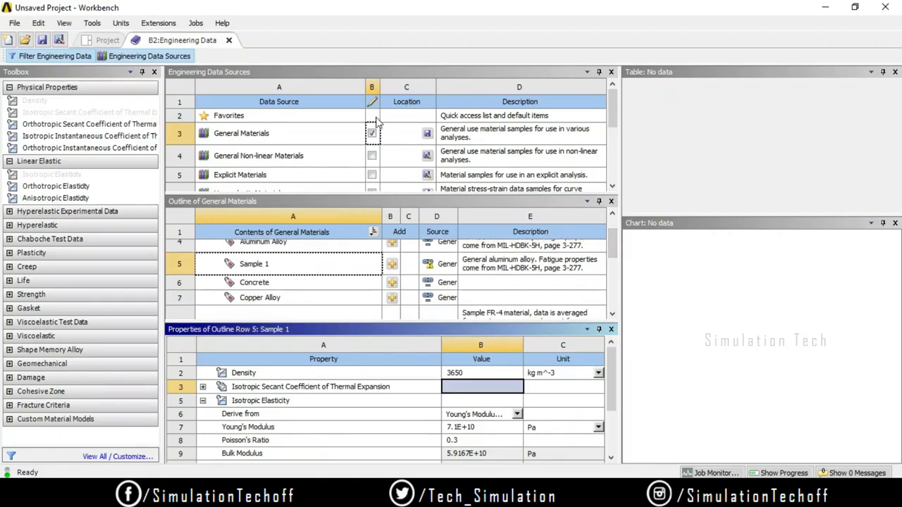
pyautogui.click(373, 134)
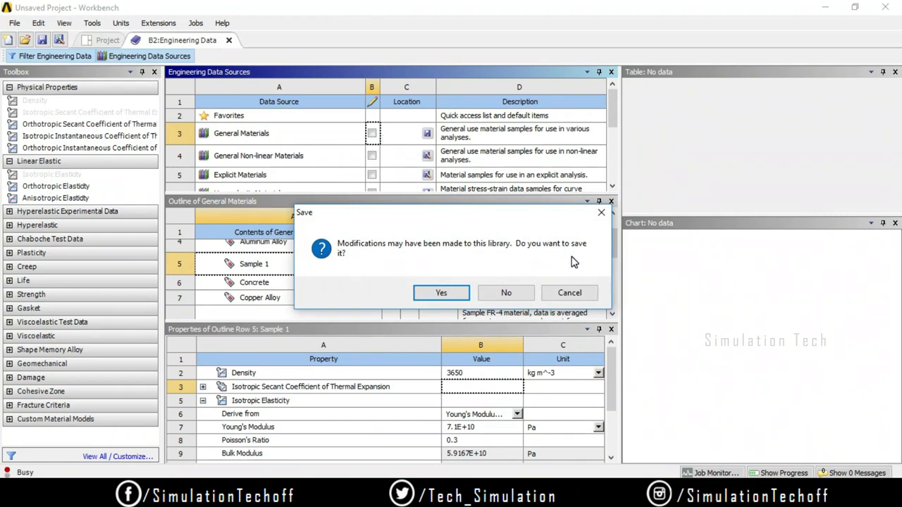
pyautogui.click(443, 294)
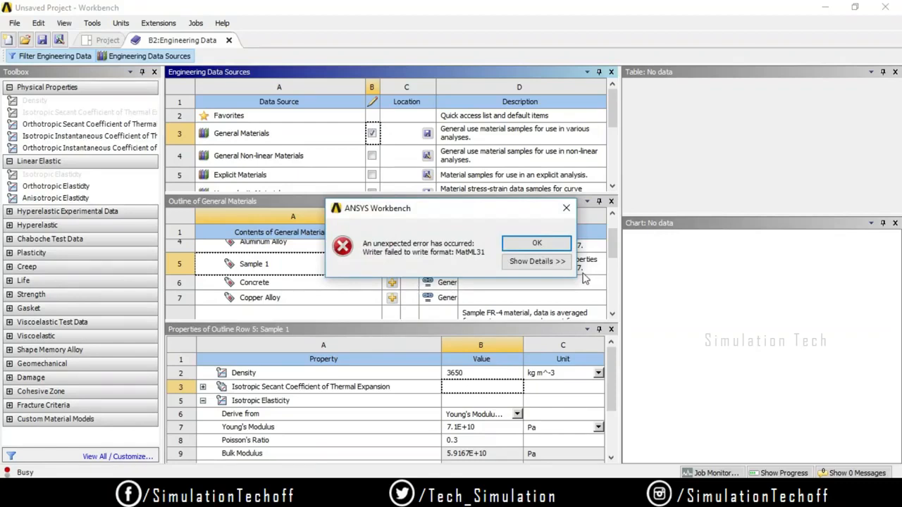
pyautogui.click(539, 248)
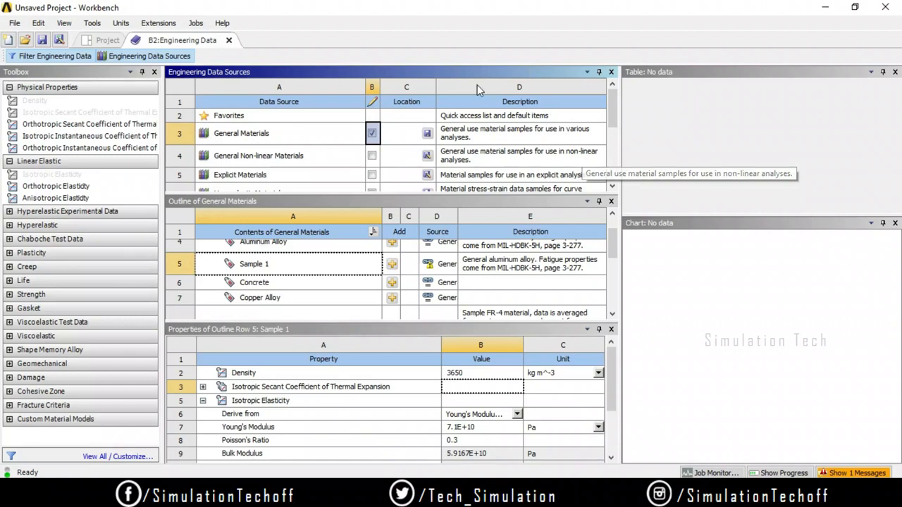
# Delete the Sample 1 material from the General Materials library
pyautogui.click(334, 268)
pyautogui.rightClick(334, 268)
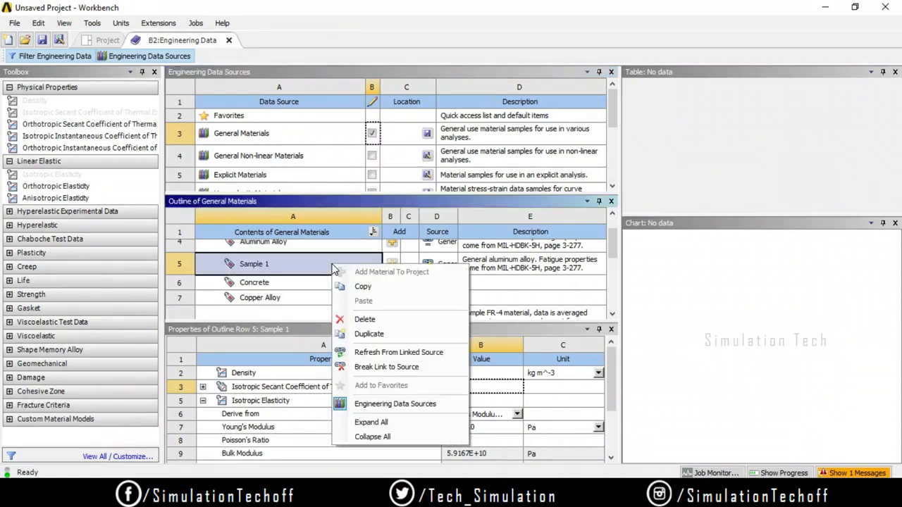
pyautogui.click(341, 321)
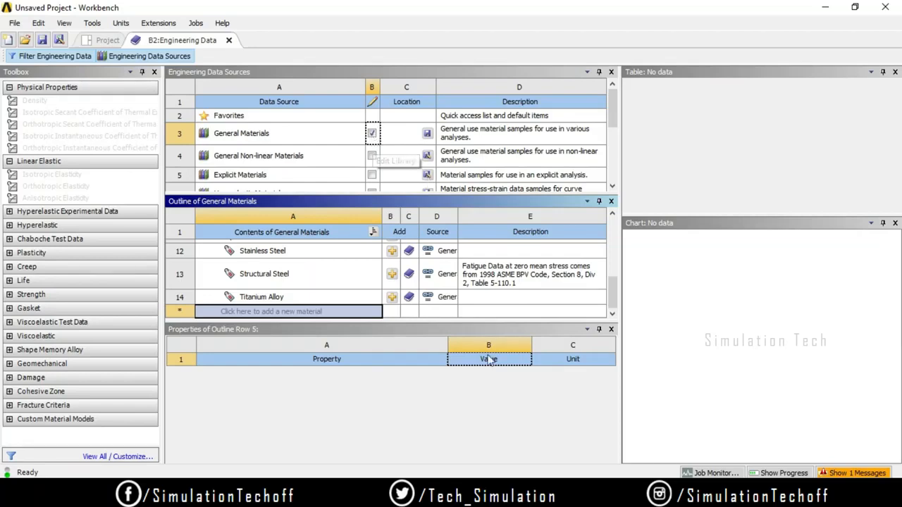
# Add a new material named Alloy 261 to the General Materials library
pyautogui.click(241, 313)
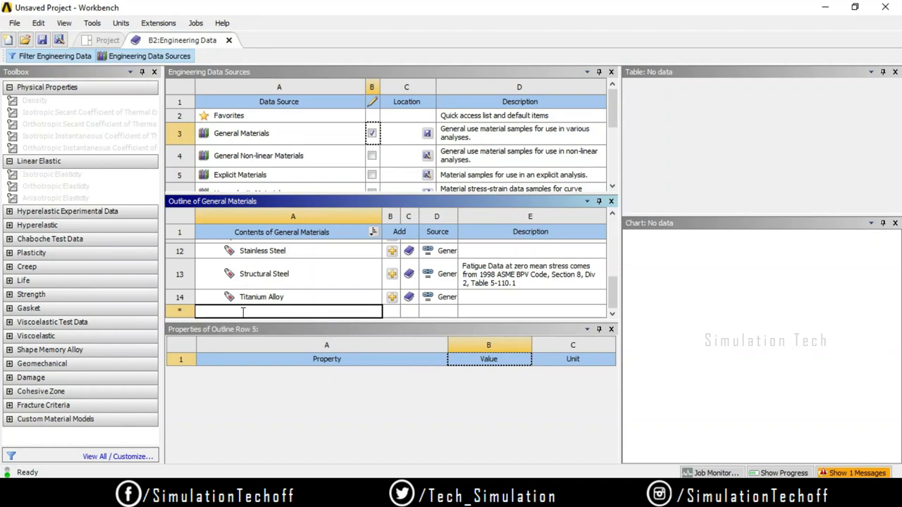
pyautogui.write('Alloy')
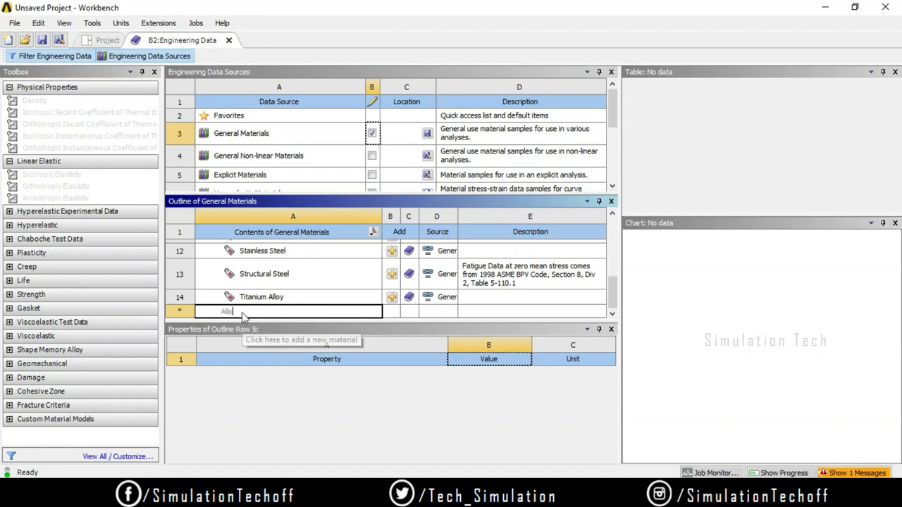
pyautogui.write(' 261')
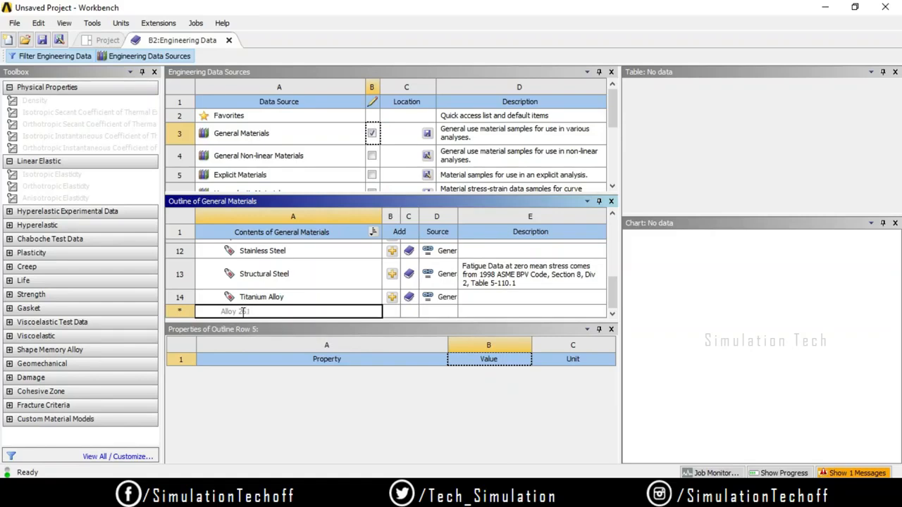
pyautogui.press('Return')
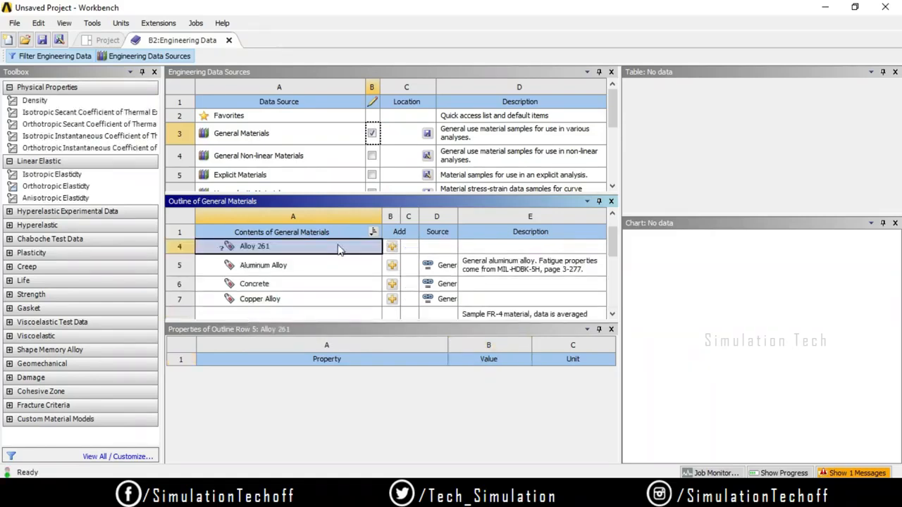
# Add the Density and Tensile Yield Strength properties to Alloy 261
pyautogui.click(32, 104)
pyautogui.doubleClick(32, 104)
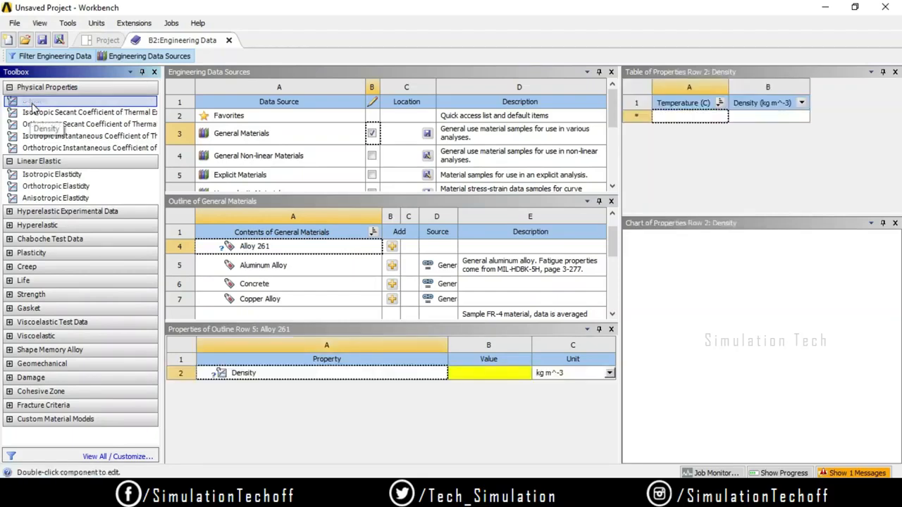
pyautogui.click(9, 294)
pyautogui.click(70, 309)
pyautogui.doubleClick(70, 308)
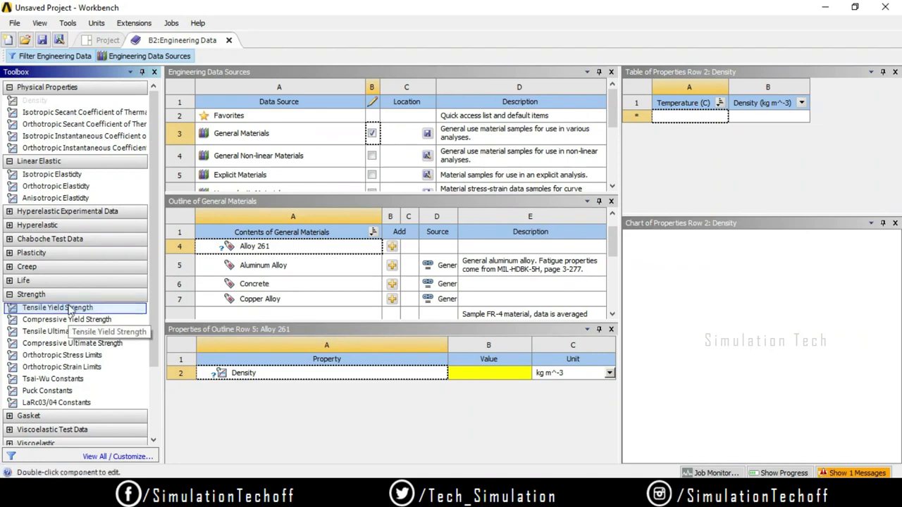
# Add the Alternating Stress Mean Stress life property to Alloy 261 and show its tabular data
pyautogui.click(10, 280)
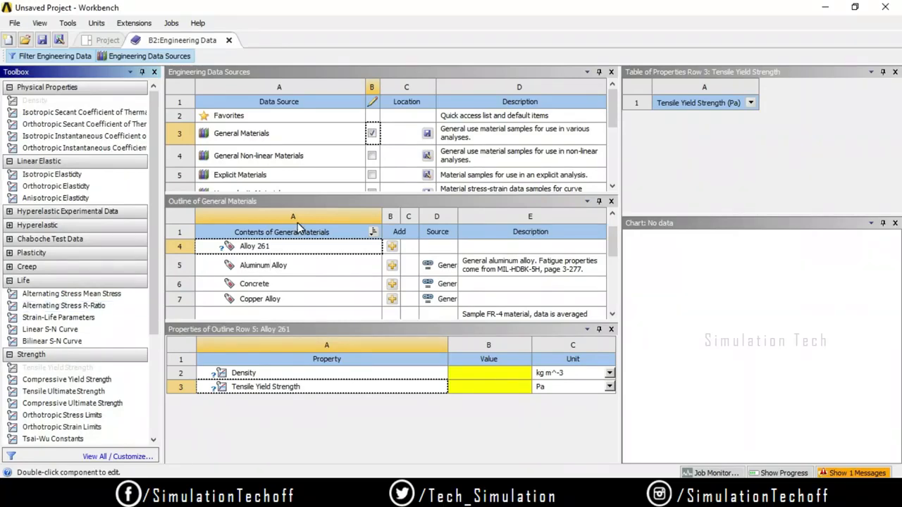
pyautogui.doubleClick(45, 294)
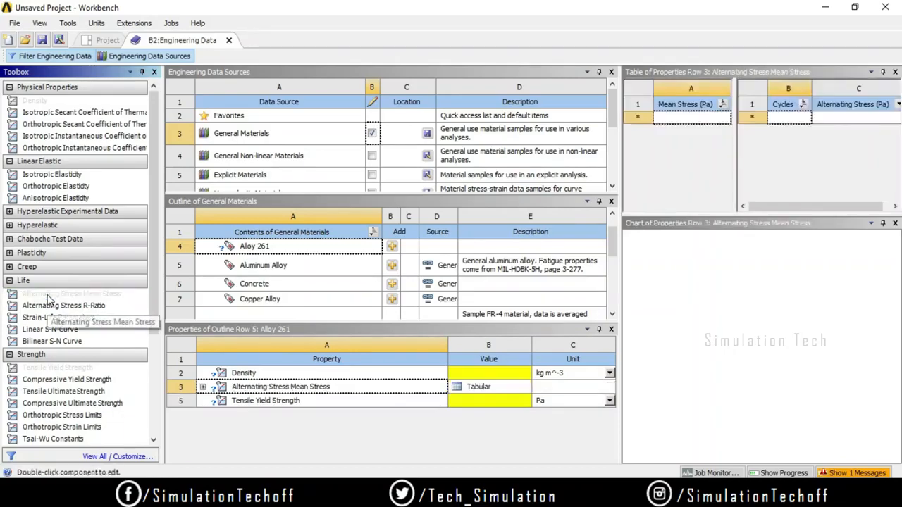
pyautogui.click(477, 390)
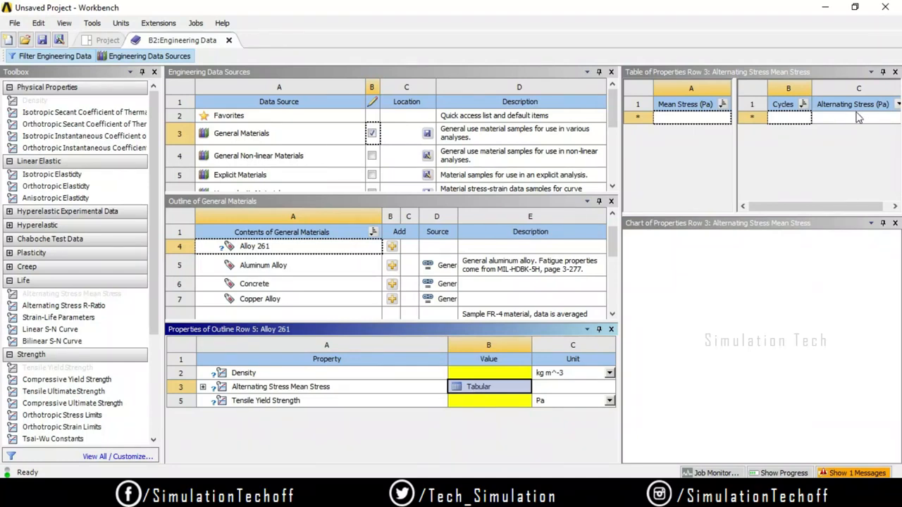
# Enter alternating stresses of 123 Pa at 20 cycles and 265 Pa at 30 cycles for Alloy 261, and widen the cycles table
pyautogui.click(791, 119)
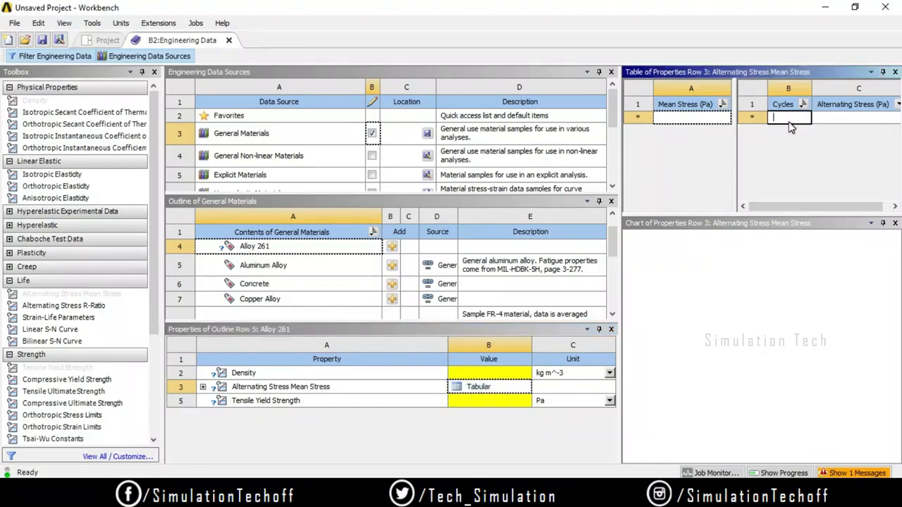
pyautogui.click(848, 118)
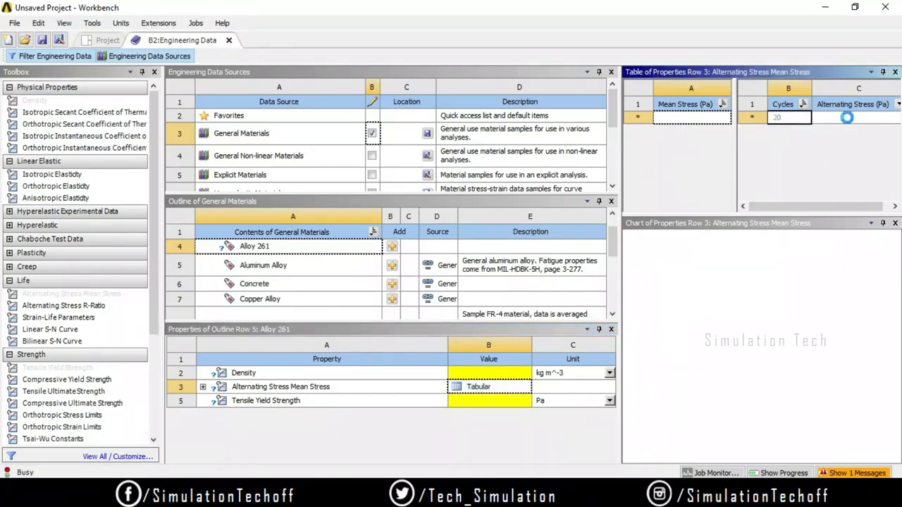
pyautogui.write('123')
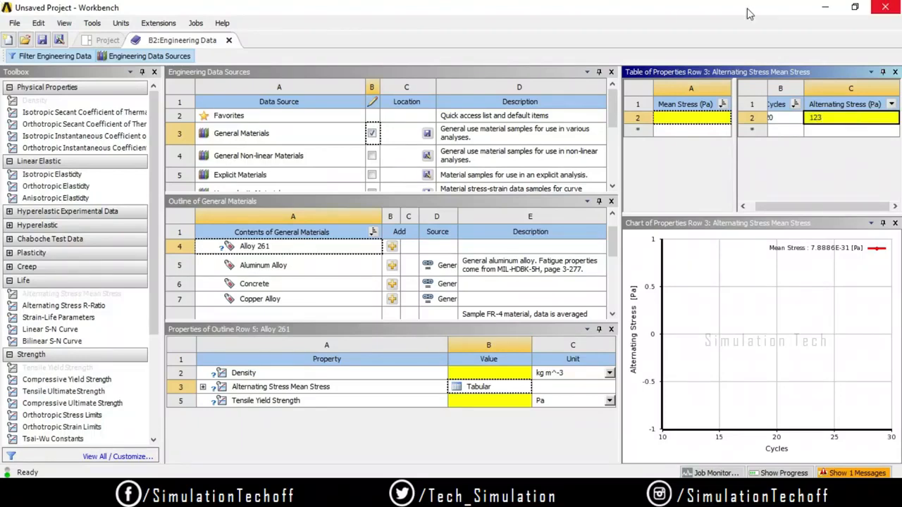
pyautogui.click(788, 132)
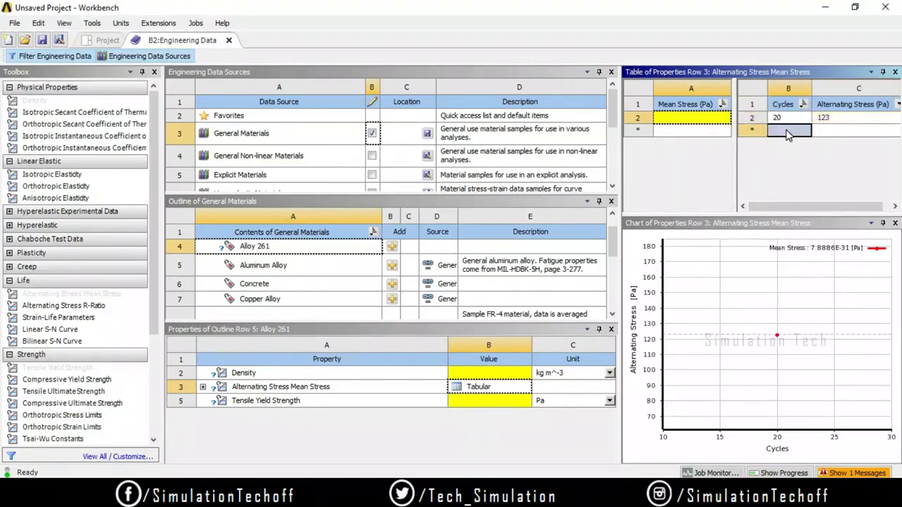
pyautogui.write('30')
pyautogui.click(831, 132)
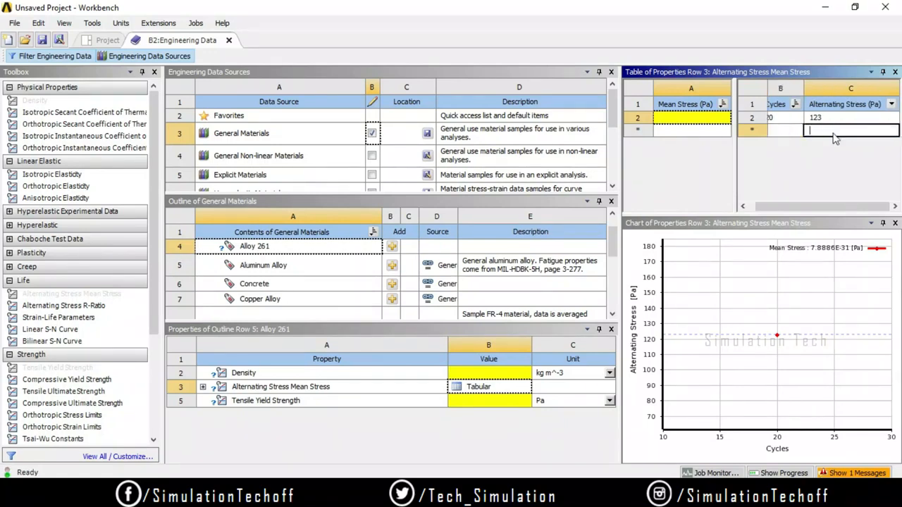
pyautogui.write('265')
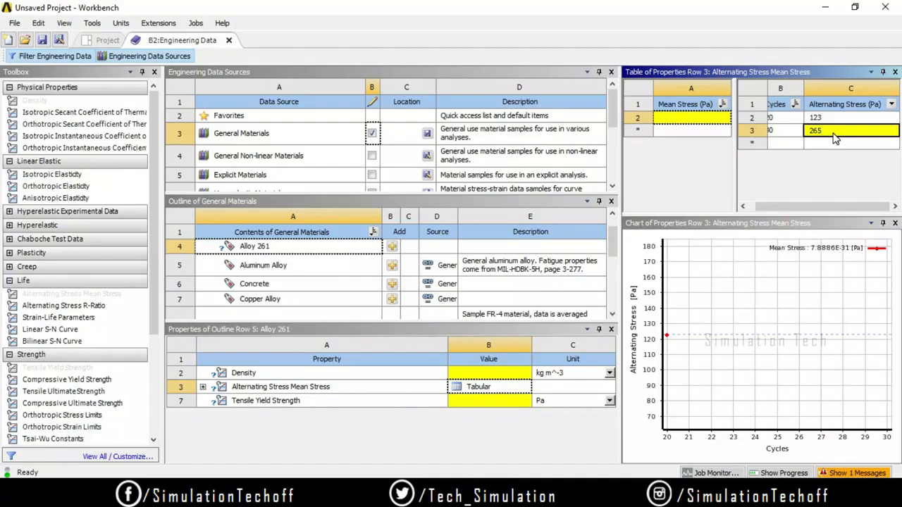
pyautogui.click(799, 288)
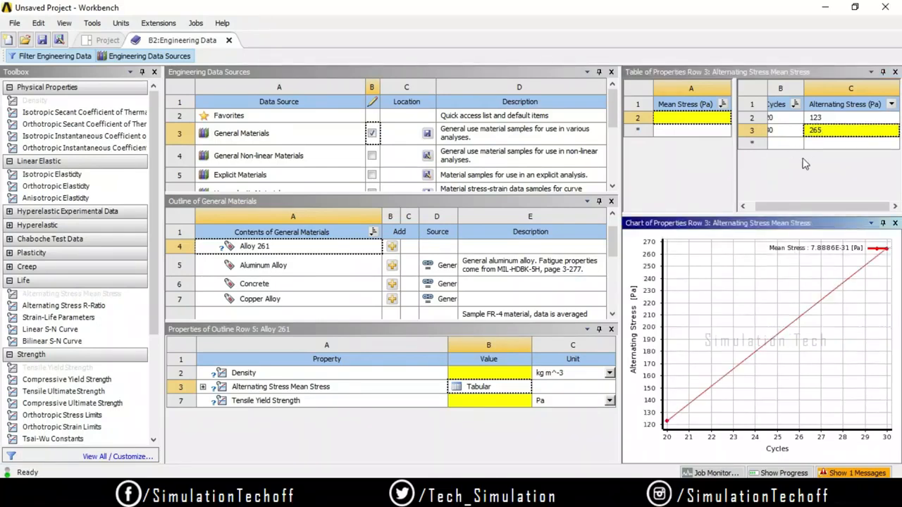
pyautogui.click(807, 134)
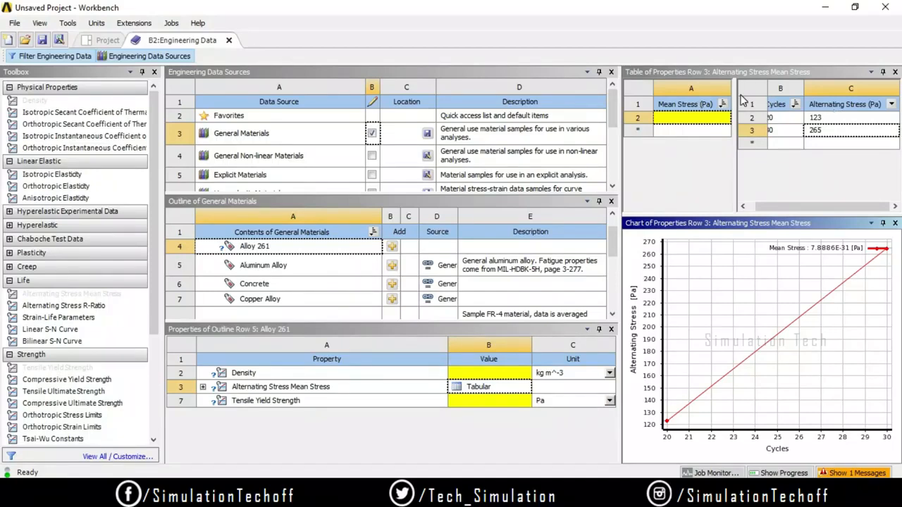
pyautogui.click(718, 104)
pyautogui.moveTo(736, 105); pyautogui.dragTo(700, 104)
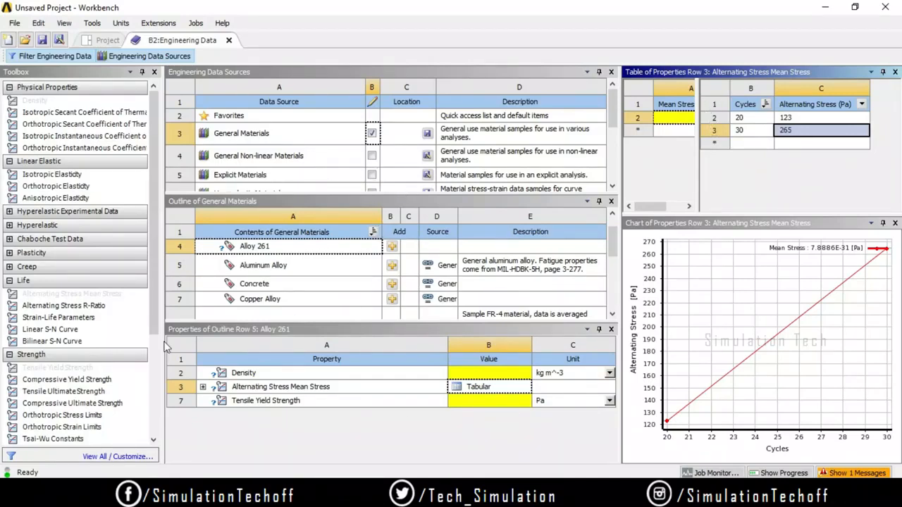
# Delete the Alloy 261 material from the General Materials library
pyautogui.click(281, 251)
pyautogui.rightClick(280, 249)
pyautogui.click(300, 305)
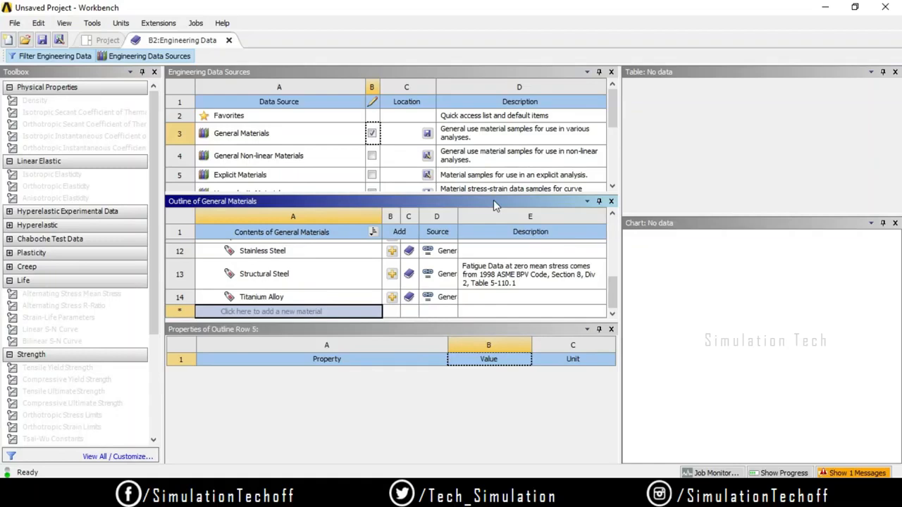
# Enlarge the data source and material lists, and end editing of the General Materials library without saving its modifications
pyautogui.moveTo(432, 327); pyautogui.dragTo(431, 405)
pyautogui.moveTo(406, 192); pyautogui.dragTo(404, 239)
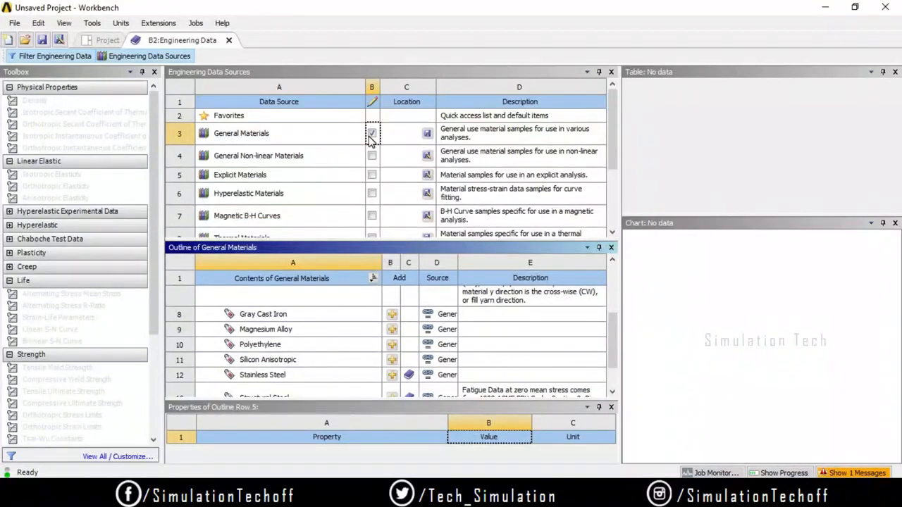
pyautogui.click(371, 136)
pyautogui.click(508, 295)
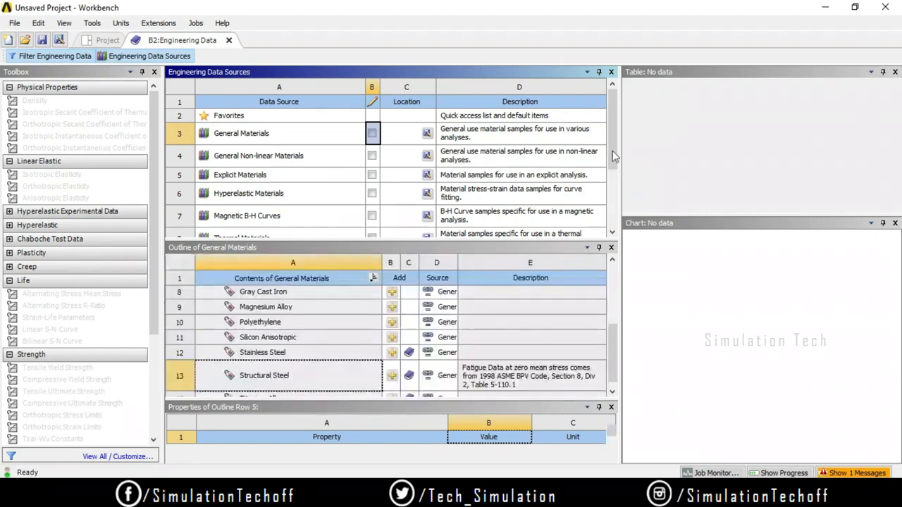
# Add a new library named New Libray to the end of the engineering data source list
pyautogui.scroll(-5, 612, 151)
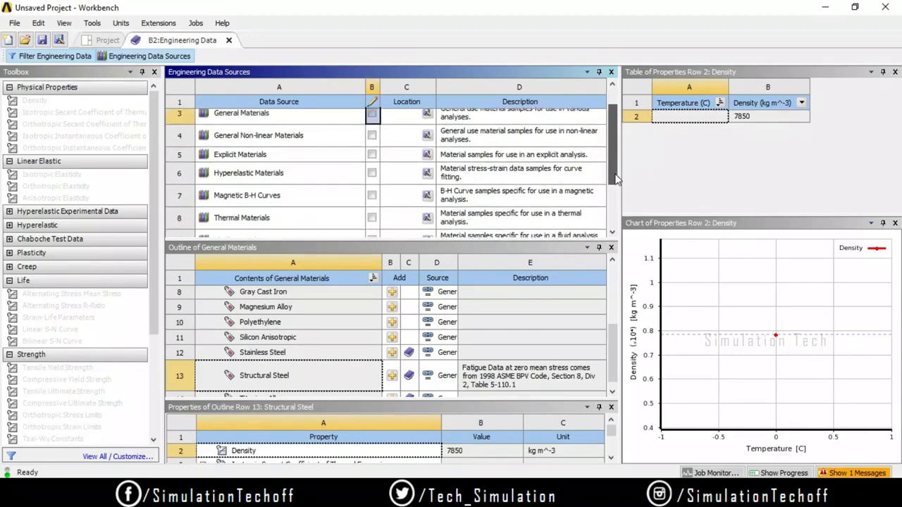
pyautogui.scroll(5, 612, 146)
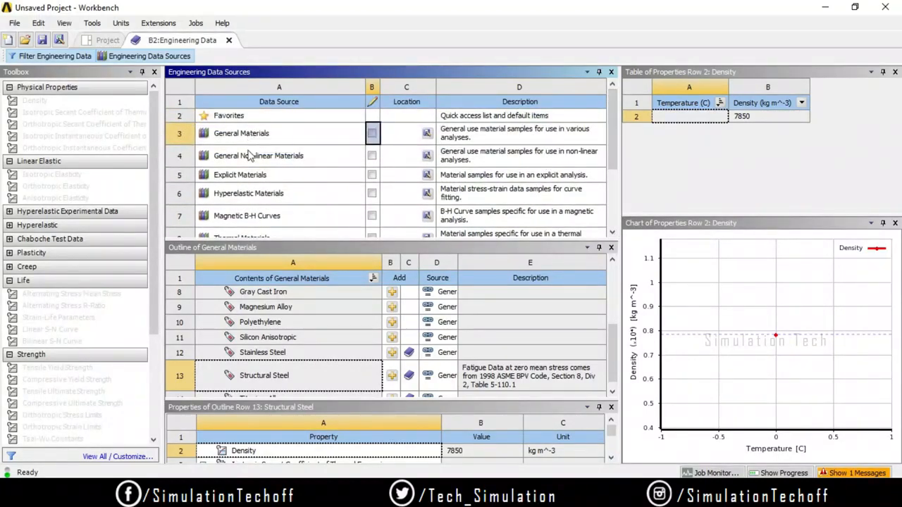
pyautogui.scroll(-3, 612, 136)
pyautogui.scroll(3, 613, 136)
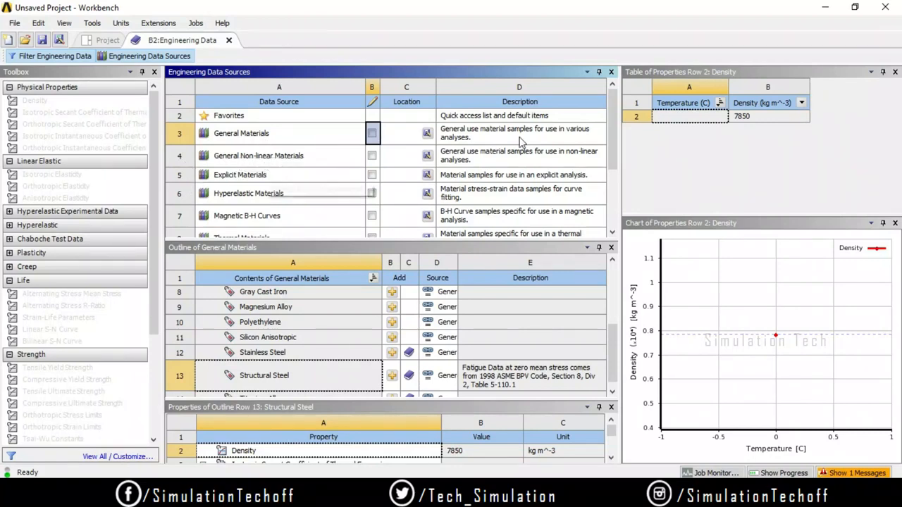
pyautogui.scroll(-3, 604, 170)
pyautogui.scroll(-2, 604, 169)
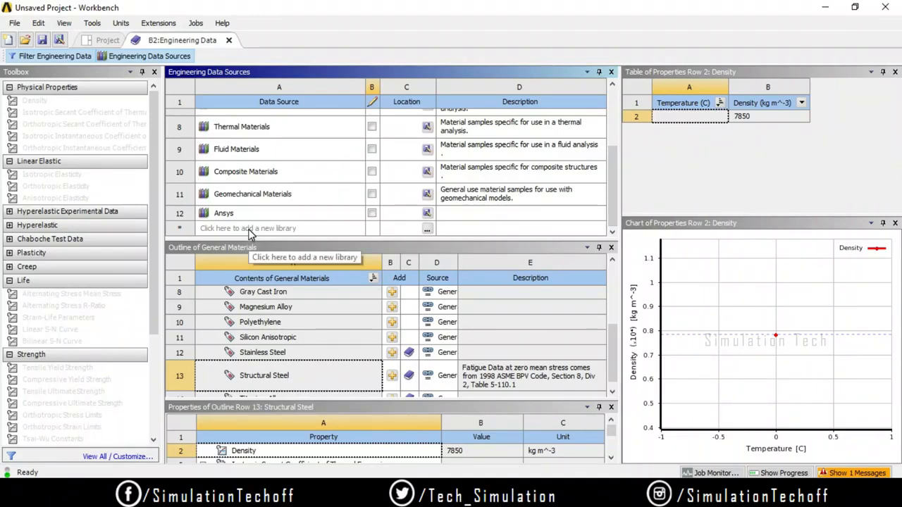
pyautogui.click(248, 230)
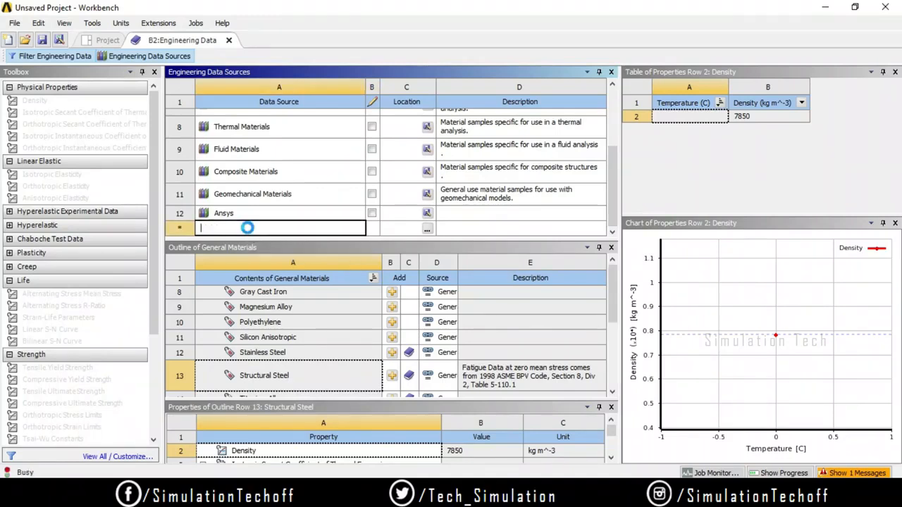
pyautogui.write('My')
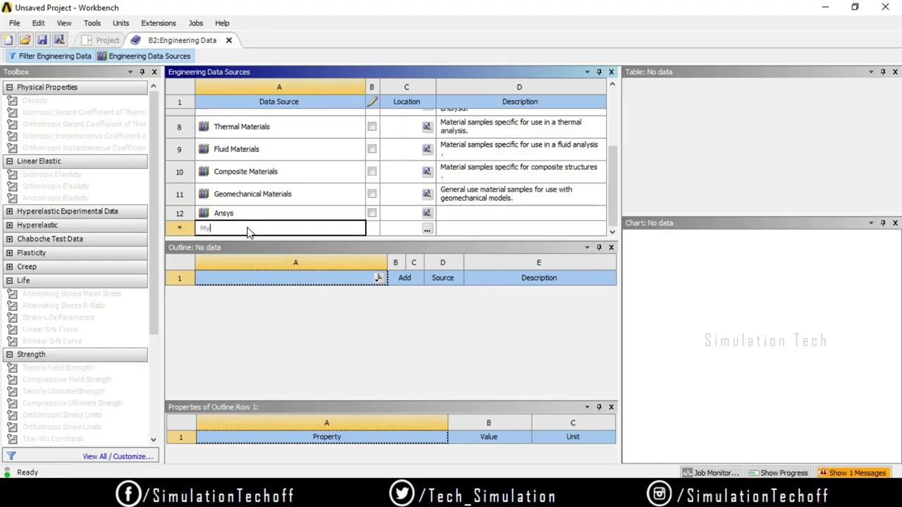
pyautogui.press('BackSpace')
pyautogui.press('BackSpace')
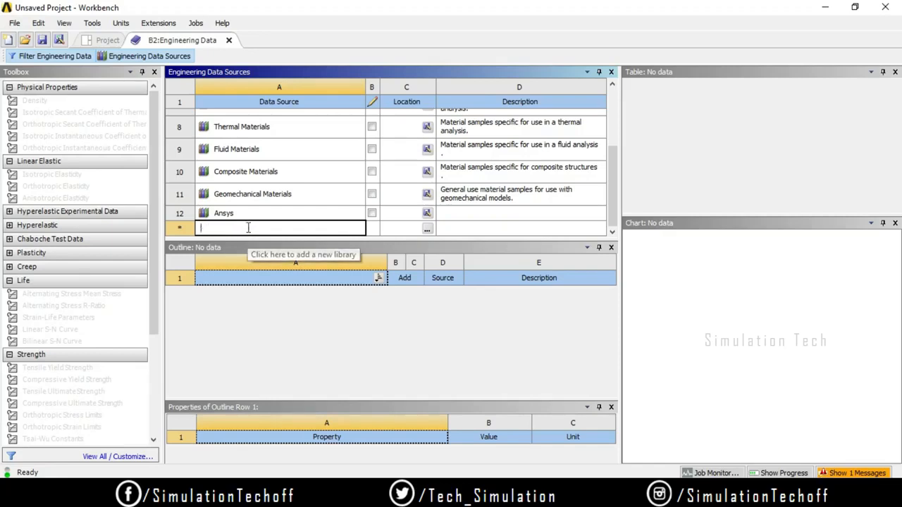
pyautogui.write('New Library')
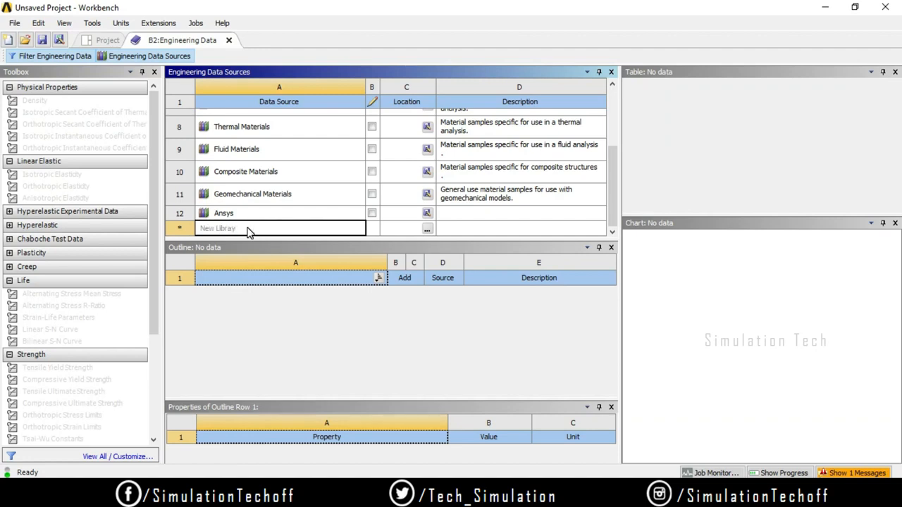
pyautogui.press('Return')
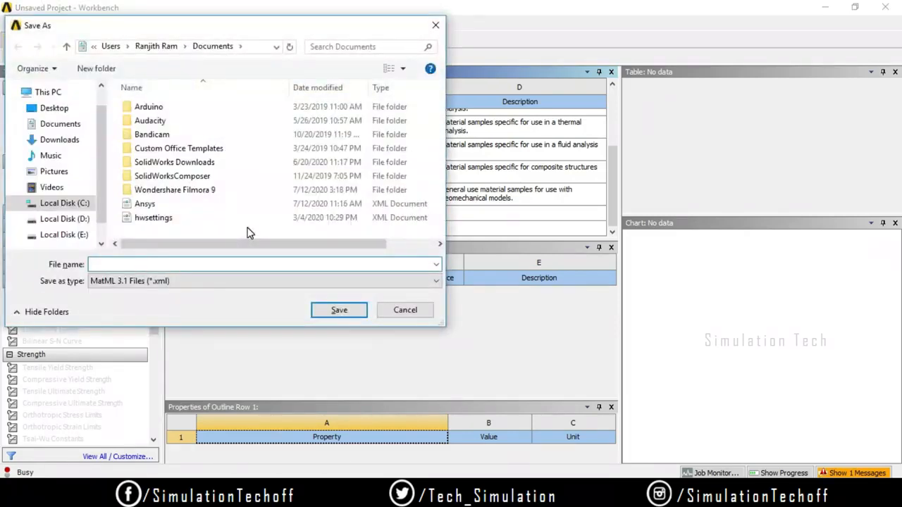
# Save the new library on Local Disk (E:) as a MatML 3.1 file named New
pyautogui.click(70, 235)
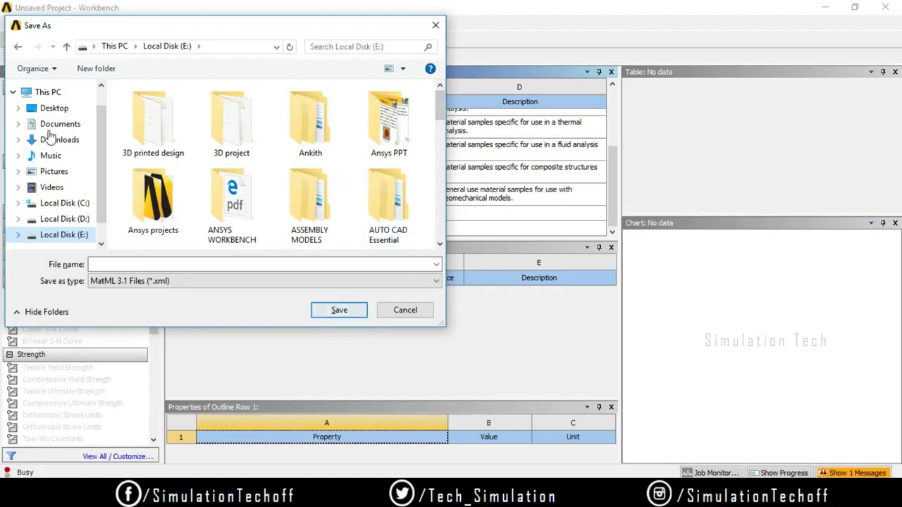
pyautogui.click(268, 262)
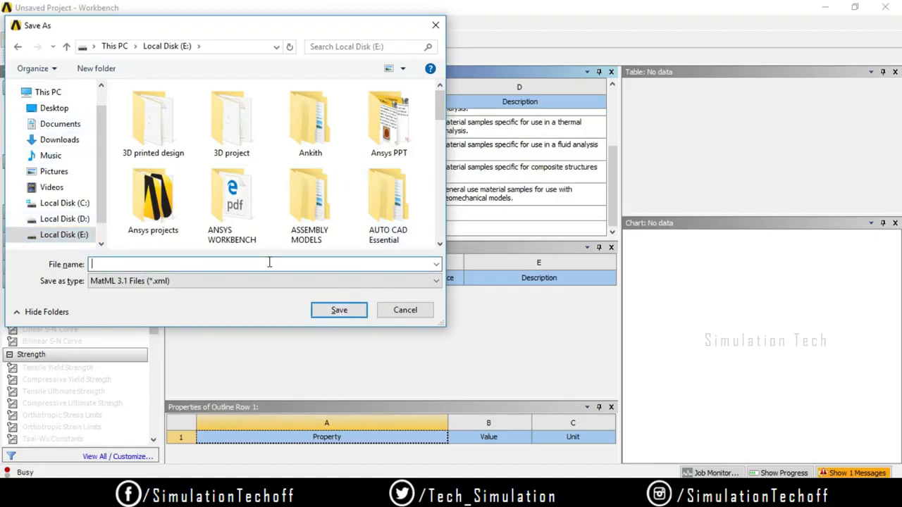
pyautogui.write('New')
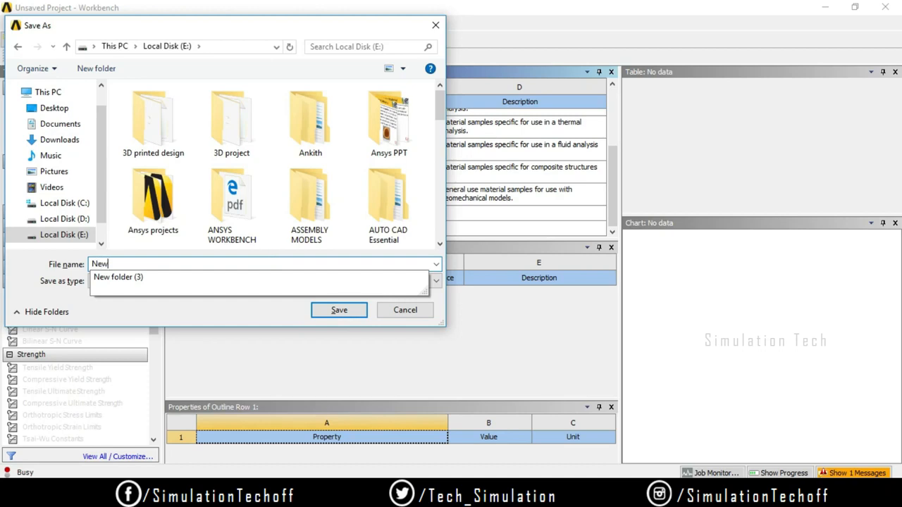
pyautogui.click(344, 312)
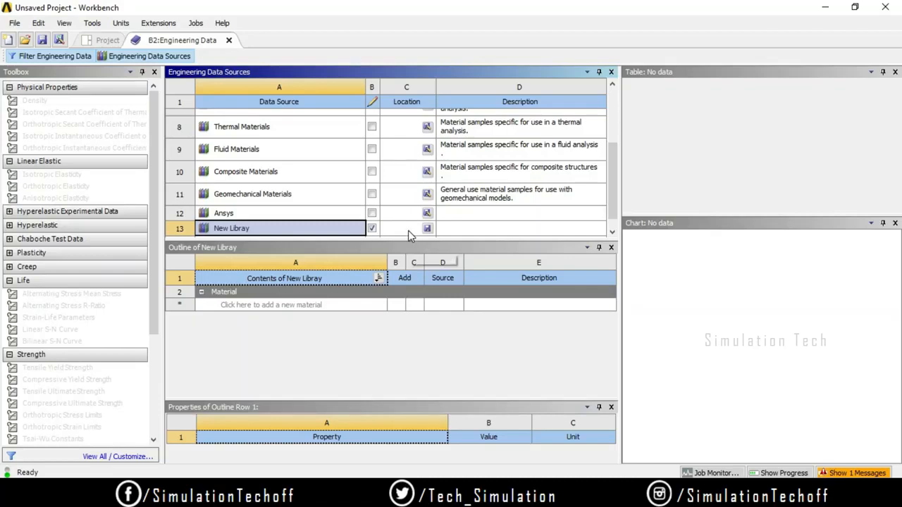
# Add a new material named Alloy561 to the New Libray library
pyautogui.click(295, 305)
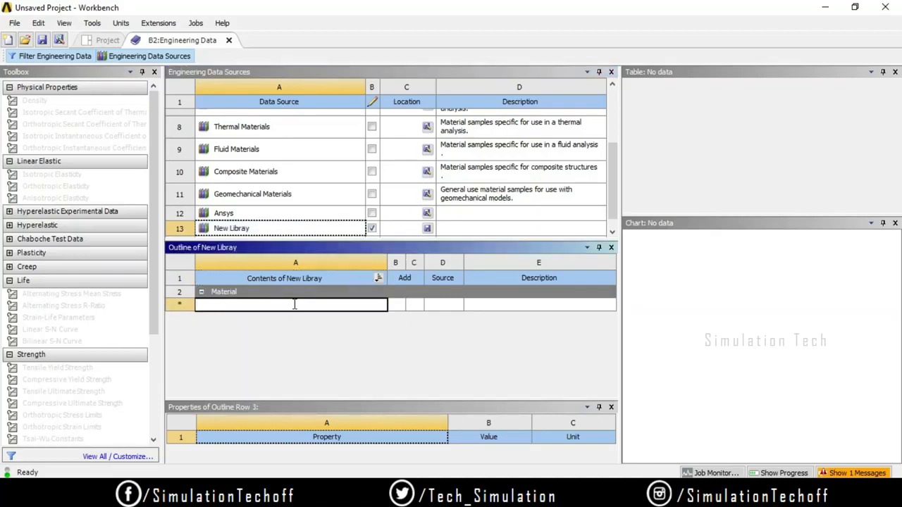
pyautogui.write('Alloy561')
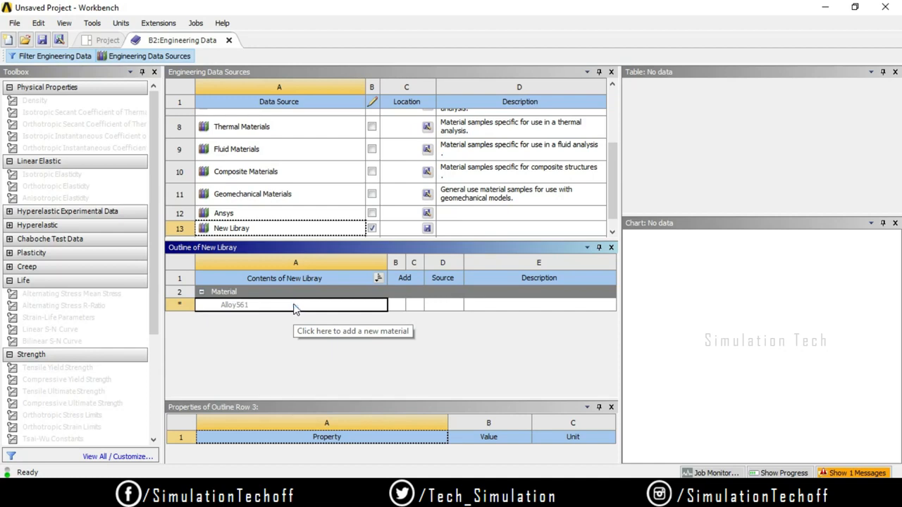
pyautogui.press('Return')
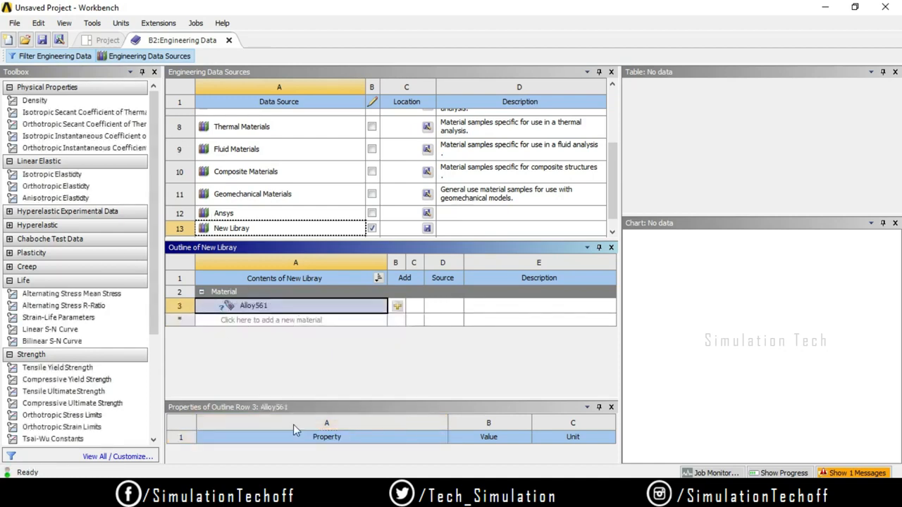
# Give Alloy561 a density of 2000 kg m^-3, and end editing of New Libray with its modifications saved
pyautogui.click(51, 104)
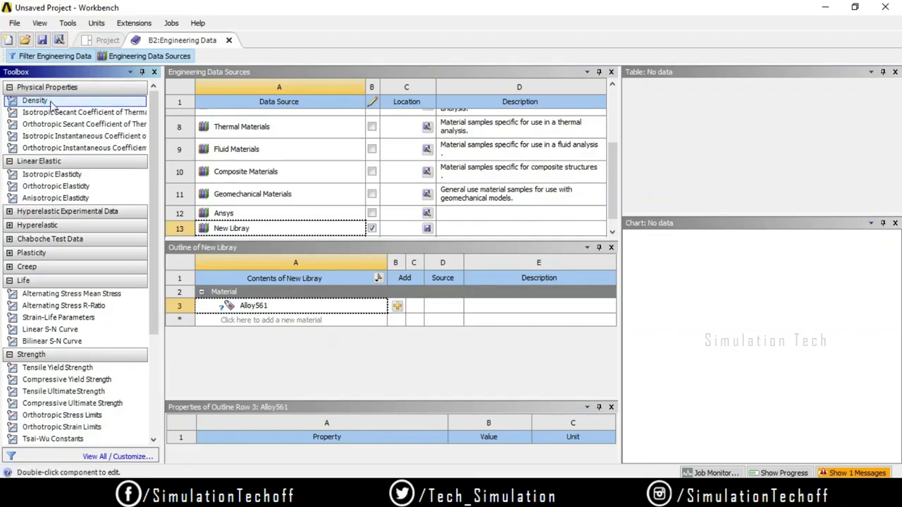
pyautogui.doubleClick(51, 104)
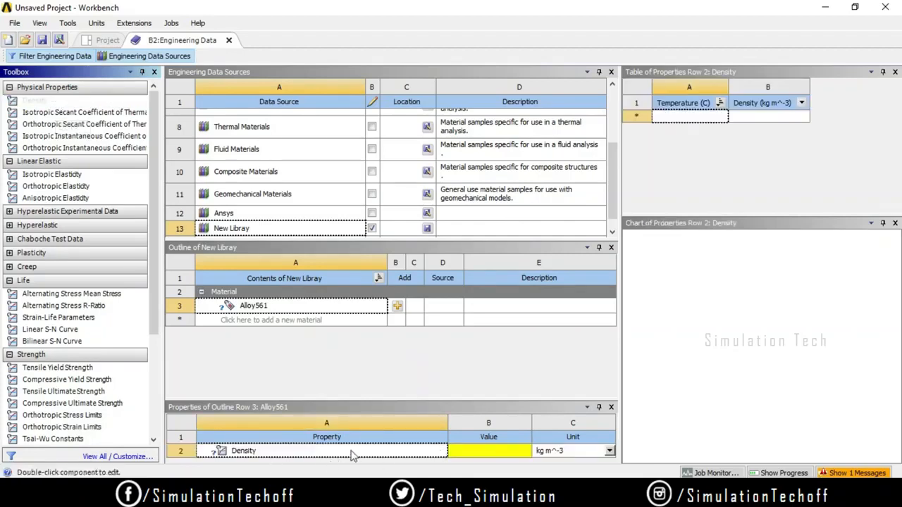
pyautogui.click(496, 450)
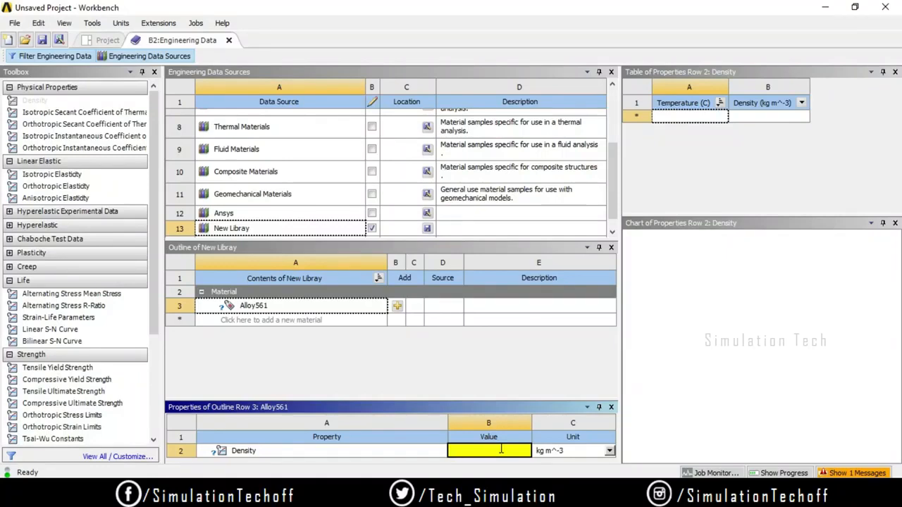
pyautogui.write('2000')
pyautogui.press('Return')
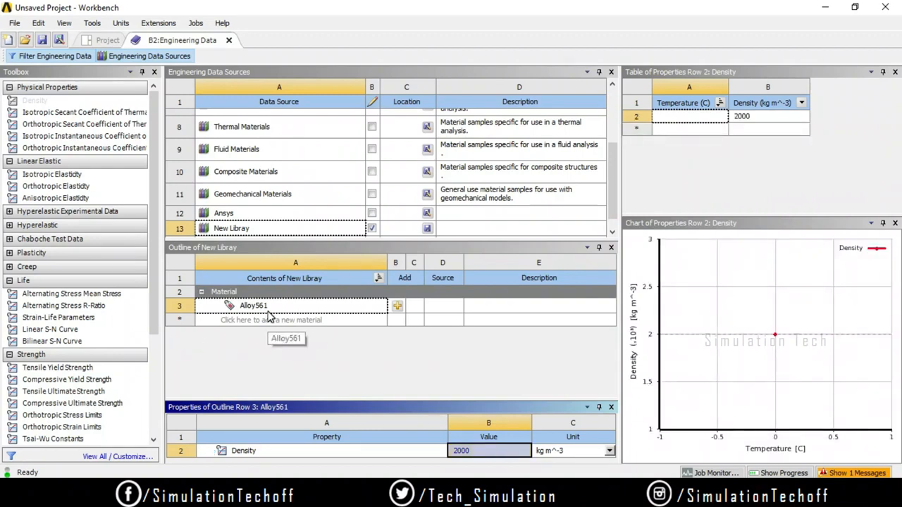
pyautogui.click(373, 231)
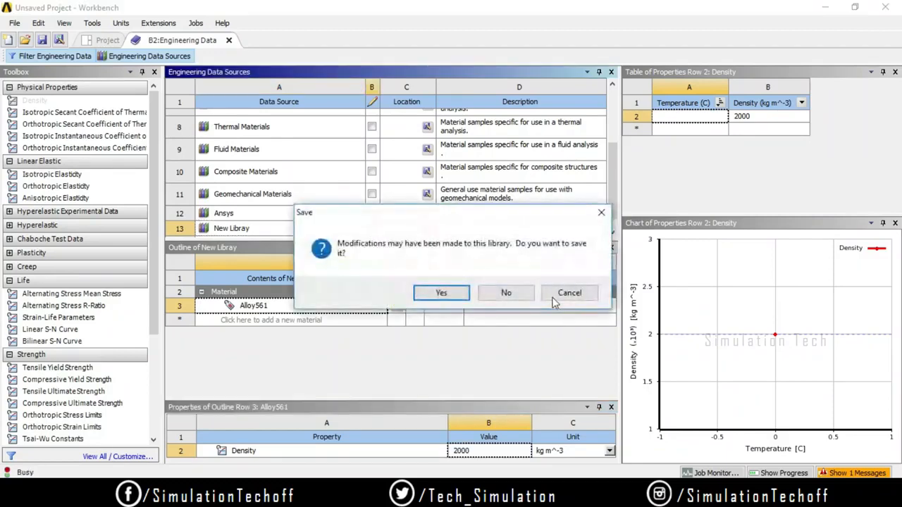
pyautogui.click(461, 294)
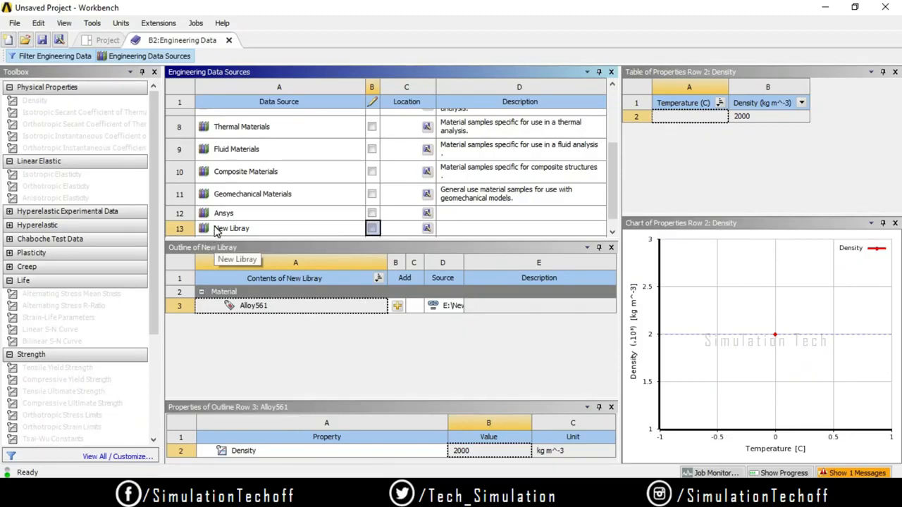
# Check the saved New library file on Local Disk (E:) without saving it again
pyautogui.click(427, 230)
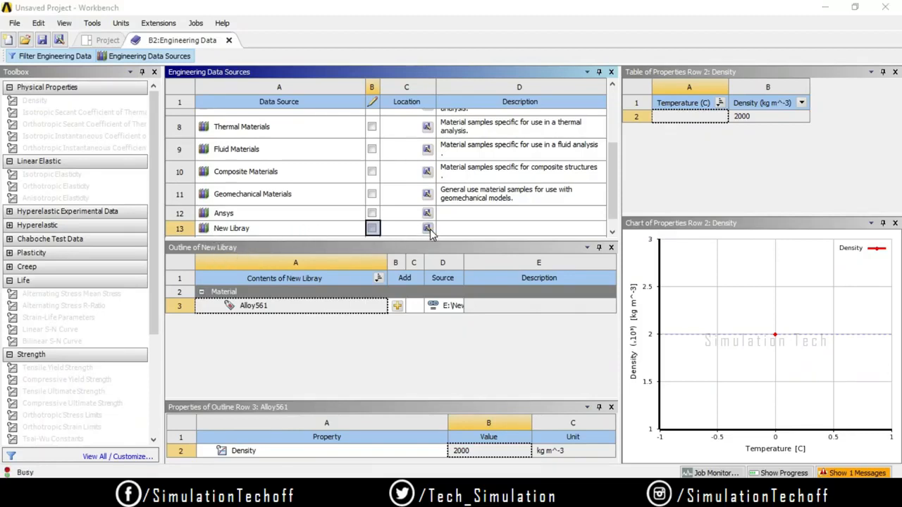
pyautogui.moveTo(440, 106); pyautogui.dragTo(444, 271)
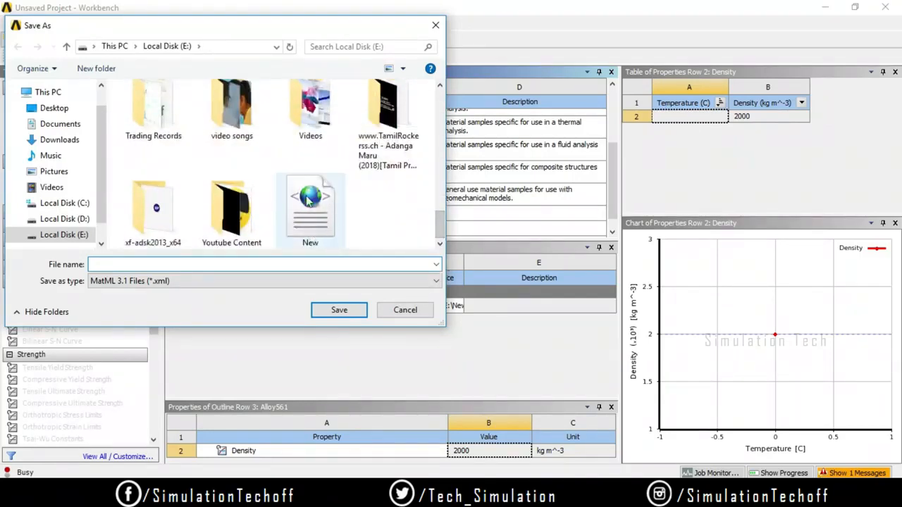
pyautogui.click(403, 310)
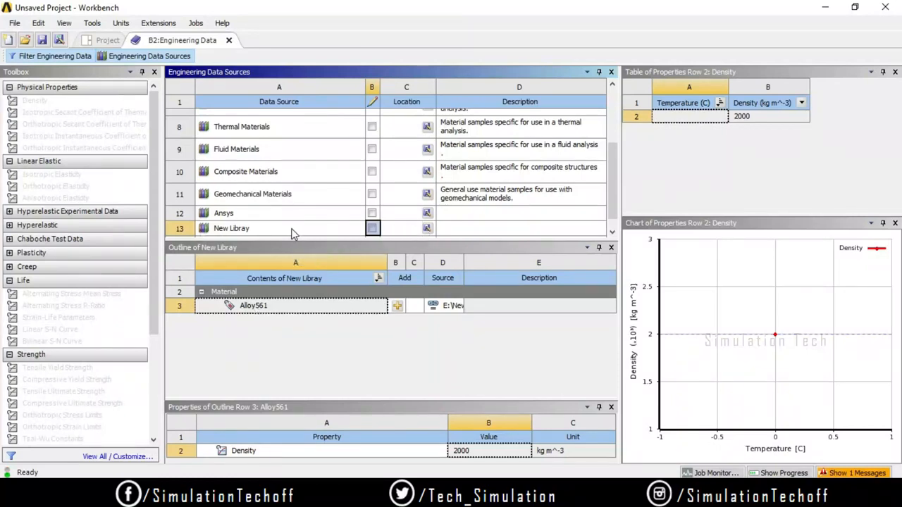
# Remove New Libray from the engineering data source list
pyautogui.click(257, 230)
pyautogui.rightClick(257, 230)
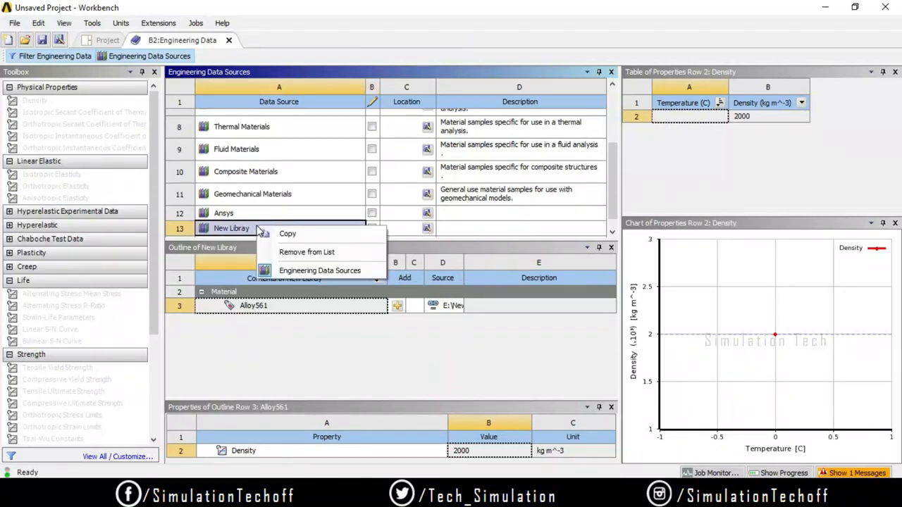
pyautogui.click(294, 255)
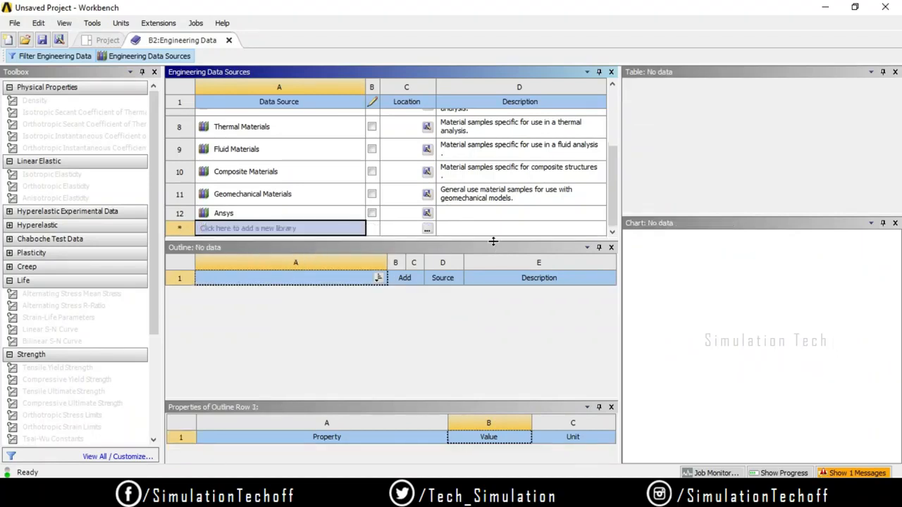
# Load the saved New library file from Local Disk (E:) into the data source list
pyautogui.click(429, 229)
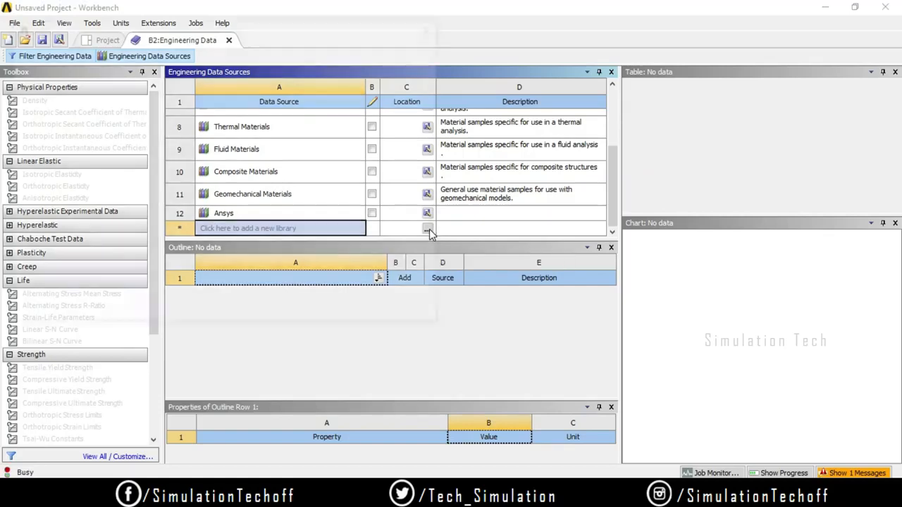
pyautogui.scroll(-10, 303, 176)
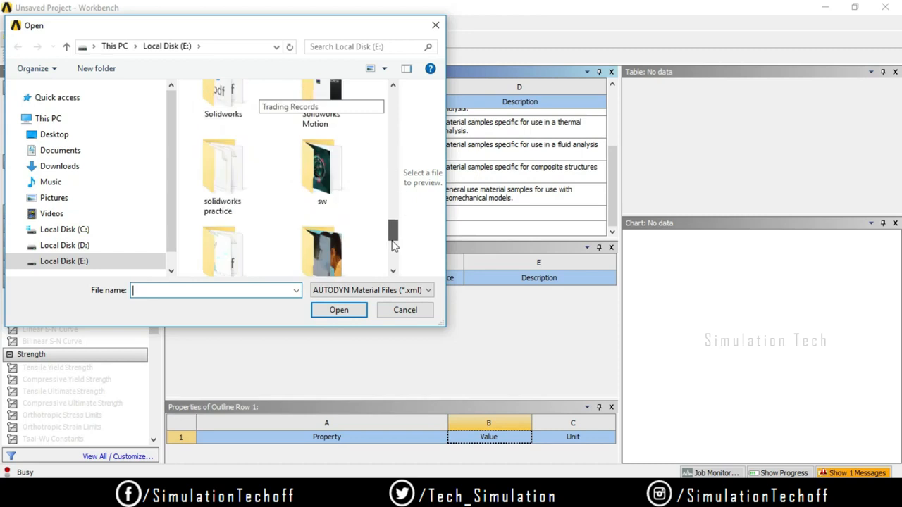
pyautogui.click(222, 236)
pyautogui.click(336, 311)
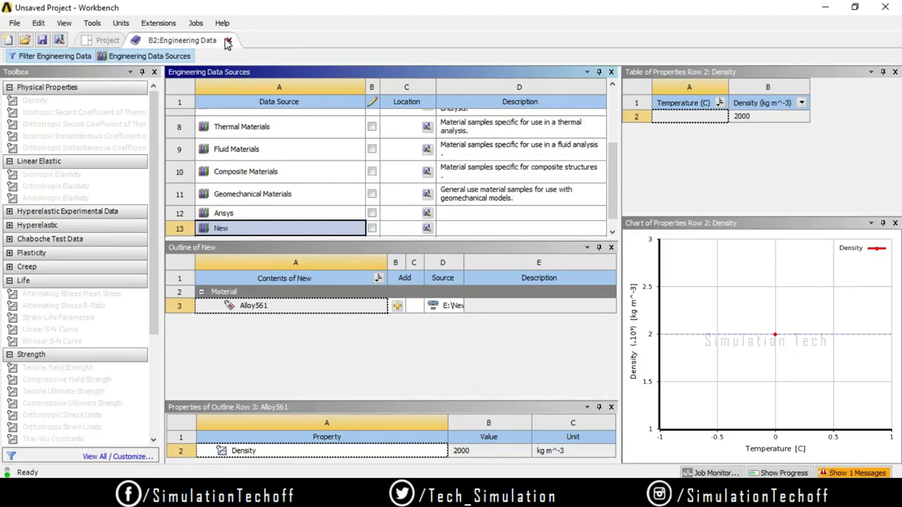
# Close the Static Structural engineering data, open that of the Transient Thermal system, and review its Physical Properties and Thermal groups
pyautogui.click(228, 43)
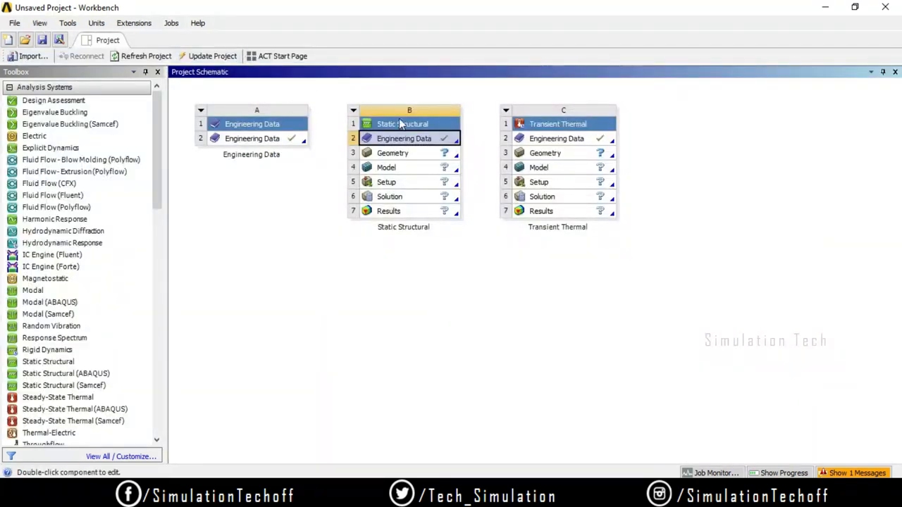
pyautogui.doubleClick(573, 140)
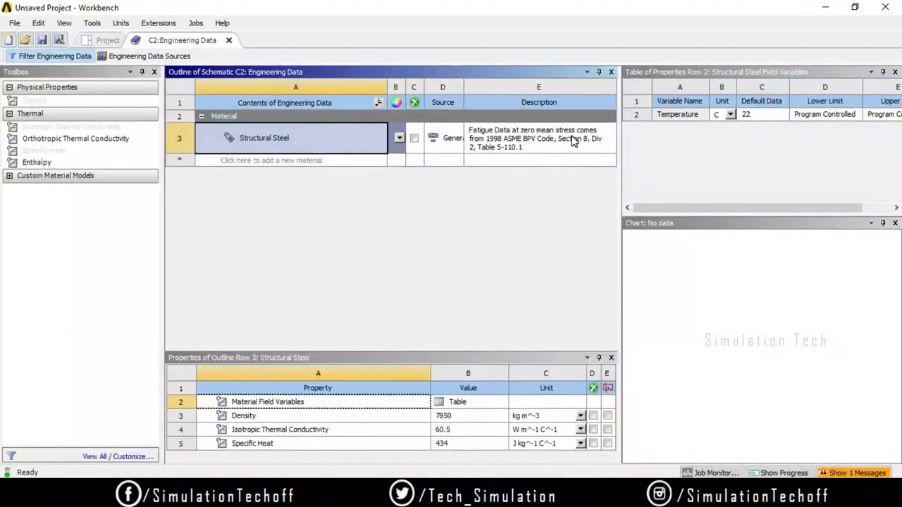
pyautogui.click(9, 113)
pyautogui.click(9, 86)
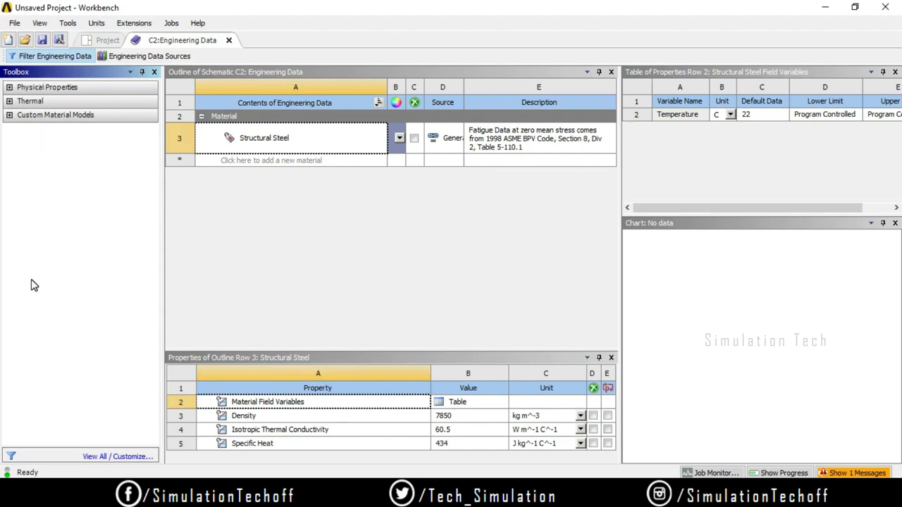
pyautogui.click(10, 101)
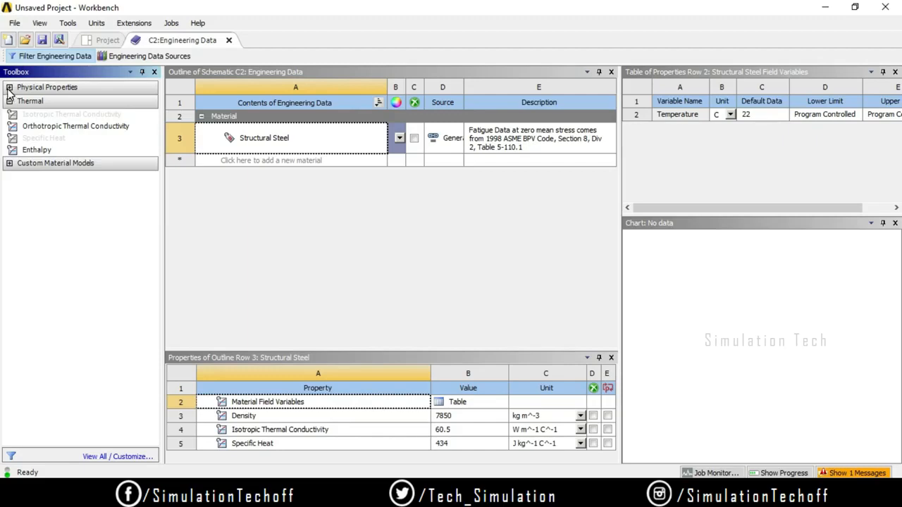
pyautogui.click(9, 87)
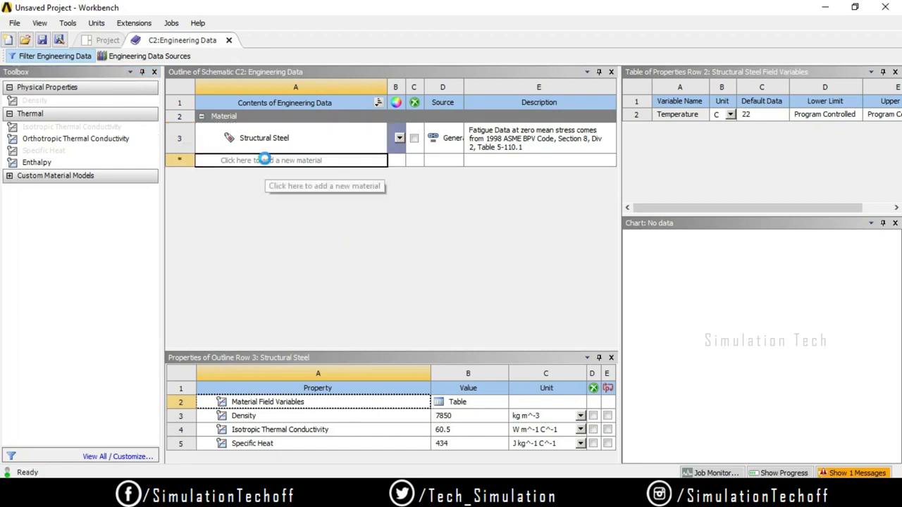
# Close the Transient Thermal engineering data and open the engineering data of the standalone Engineering Data system
pyautogui.click(266, 160)
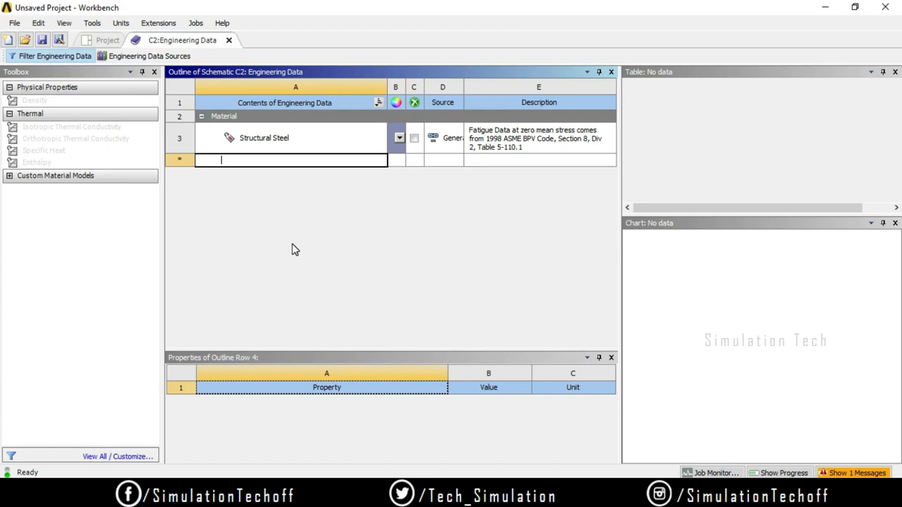
pyautogui.click(229, 39)
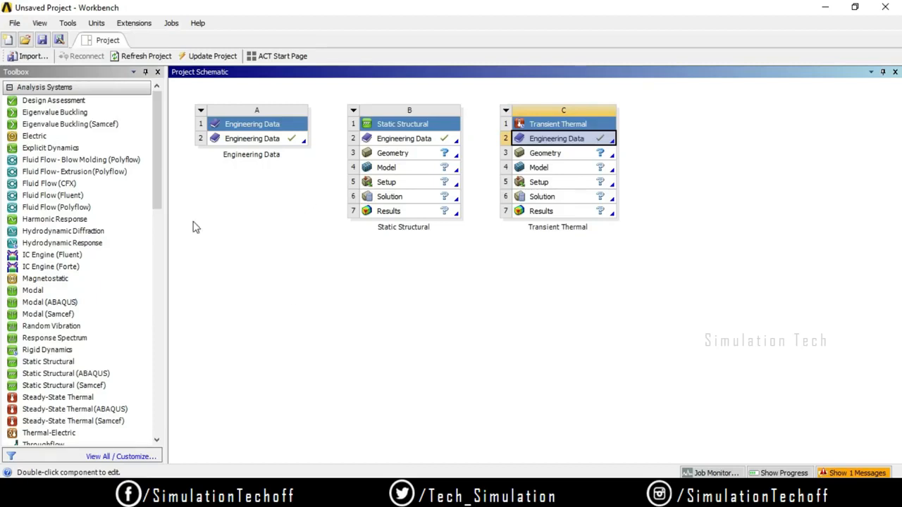
pyautogui.doubleClick(246, 141)
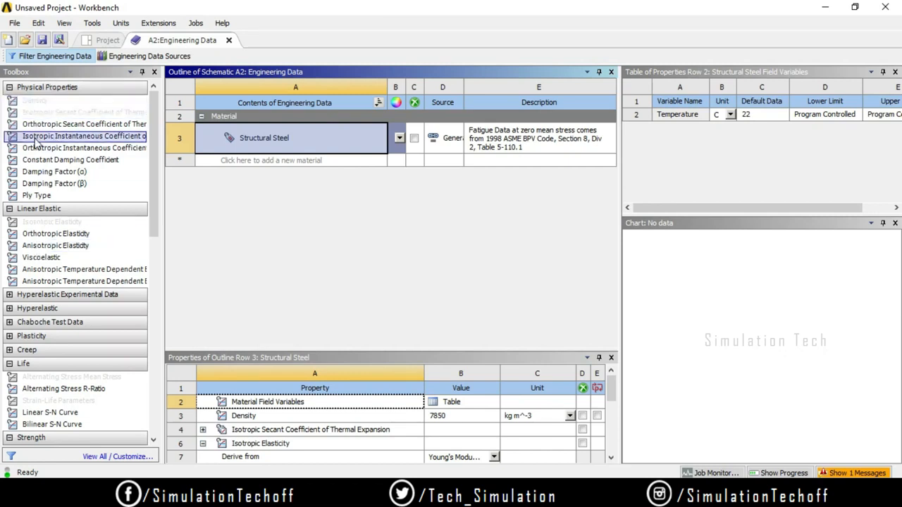
# Review the available material property groups, including Thermal, and the engineering data sources of the standalone system, and return to the project schematic
pyautogui.moveTo(152, 148); pyautogui.dragTo(155, 229)
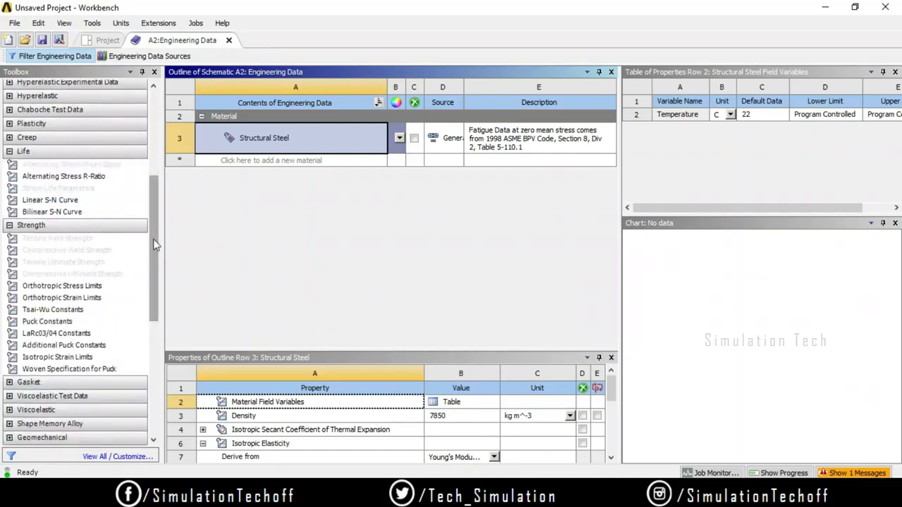
pyautogui.click(150, 285)
pyautogui.moveTo(150, 284); pyautogui.dragTo(154, 356)
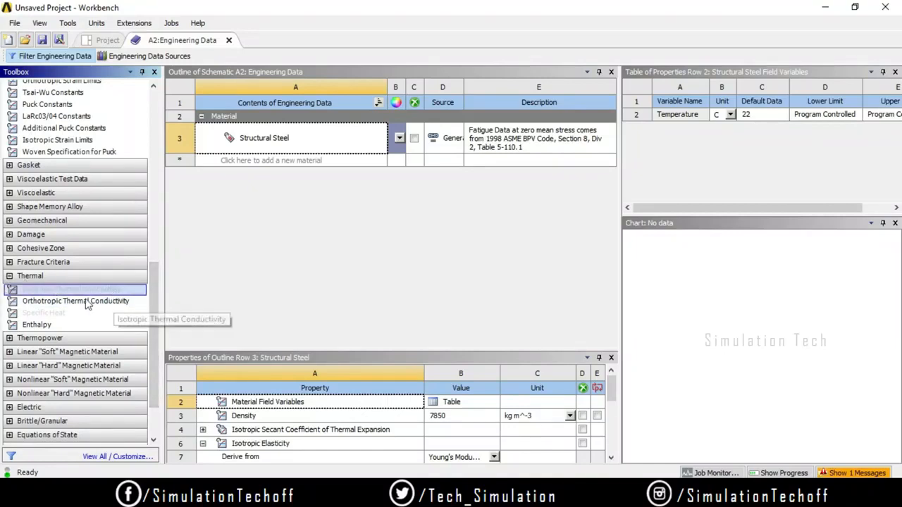
pyautogui.click(125, 301)
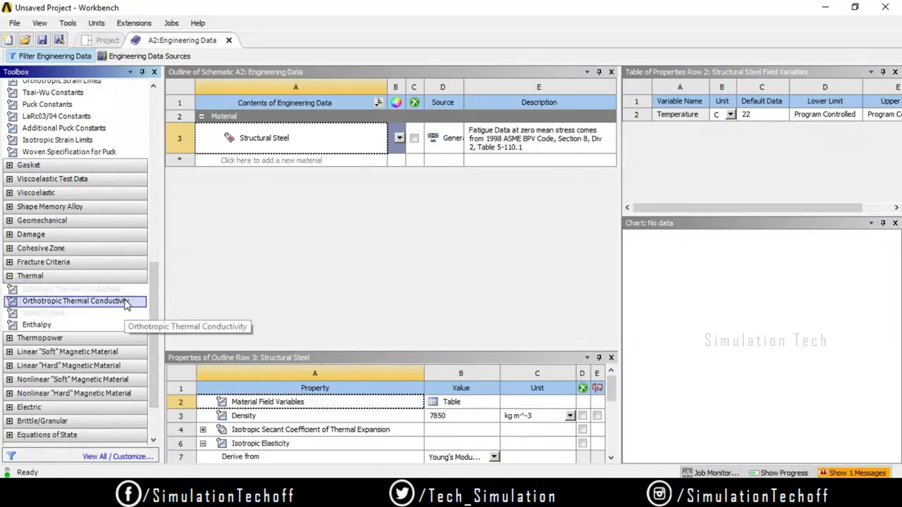
pyautogui.click(91, 315)
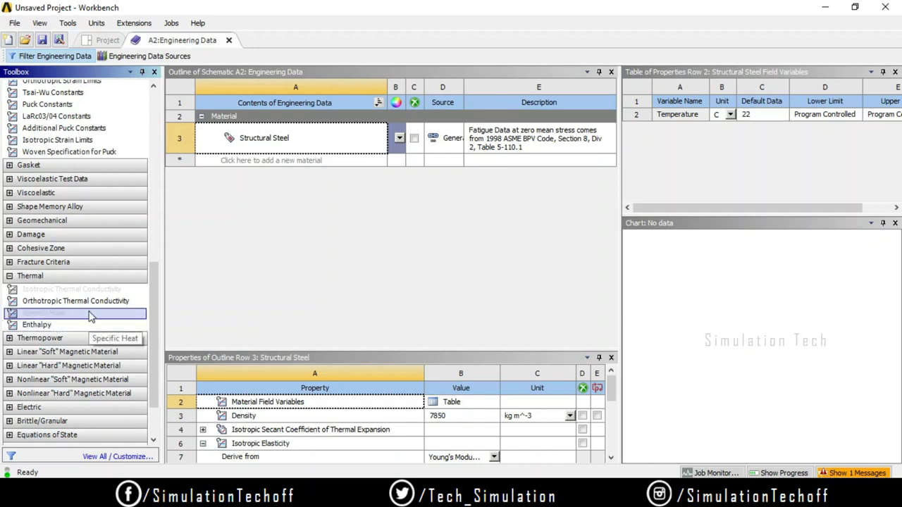
pyautogui.click(377, 263)
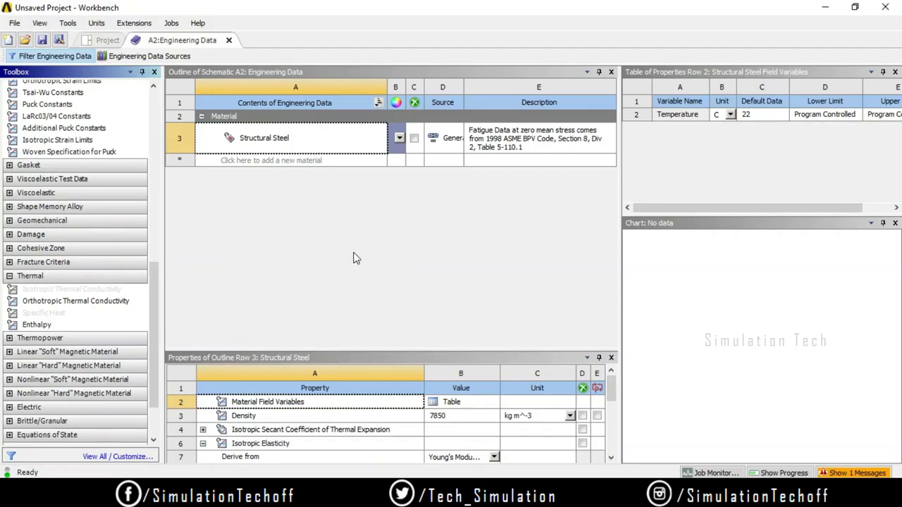
pyautogui.click(146, 58)
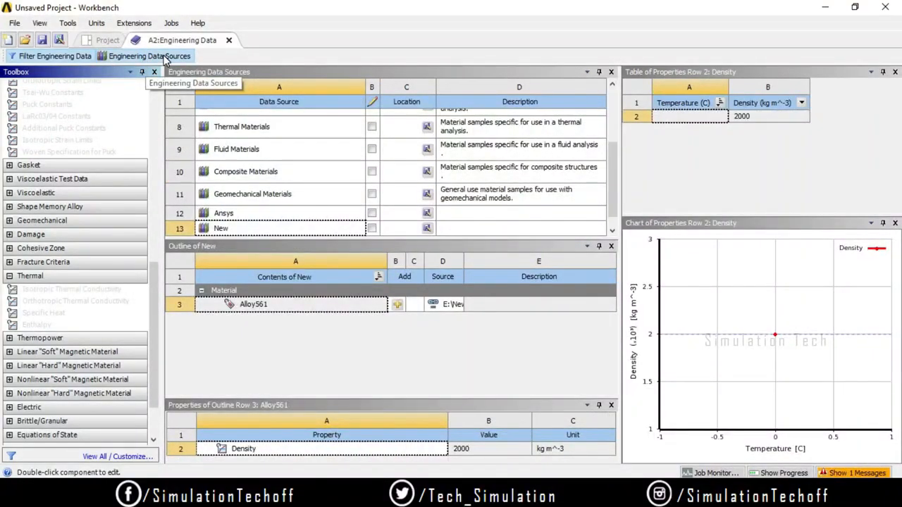
pyautogui.click(228, 40)
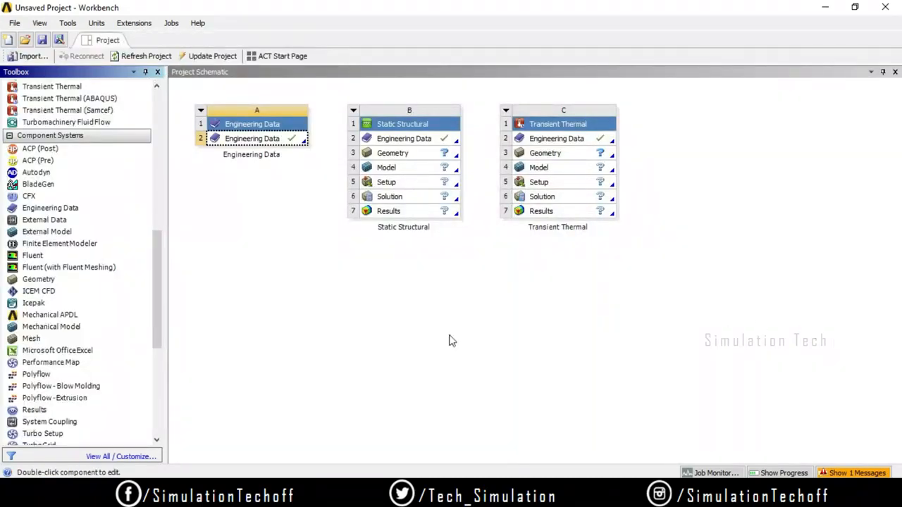